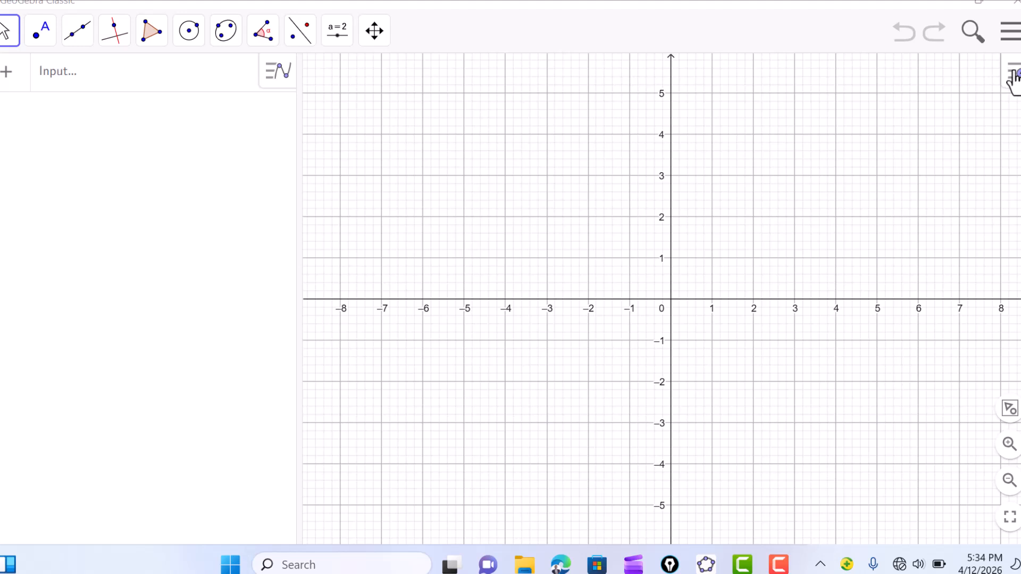
- Add a 3D Graphics view beside the 2D graphics view and narrow the algebra and 2D views to enlarge it
left_click(1010, 74)
left_click(980, 74)
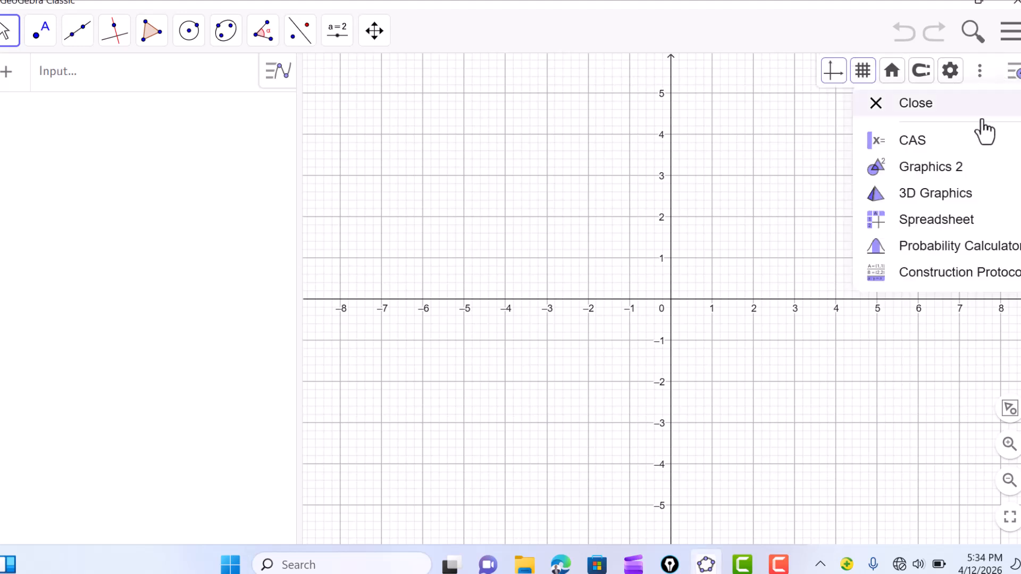
left_click(910, 205)
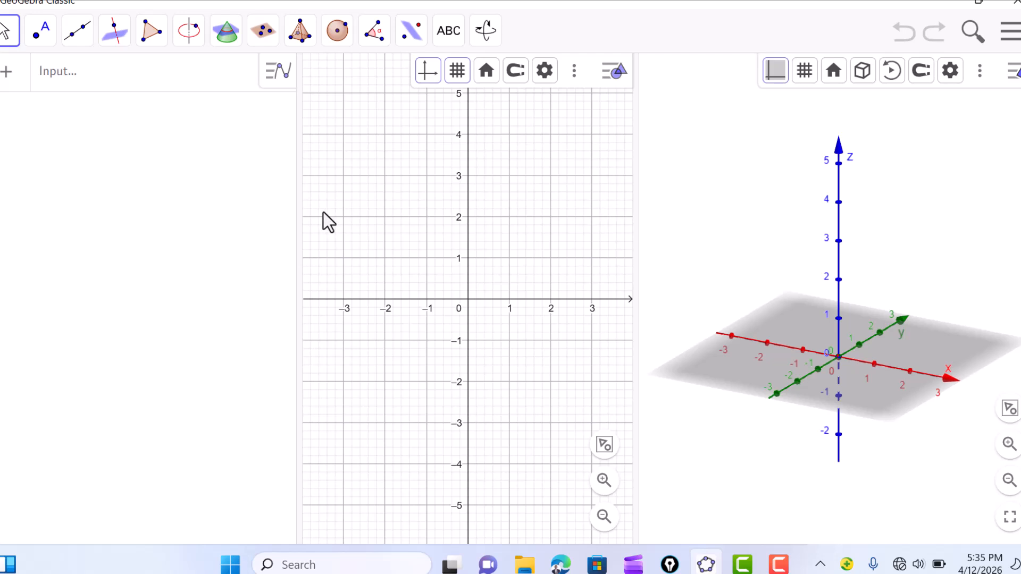
left_click_drag(299, 199, 198, 198)
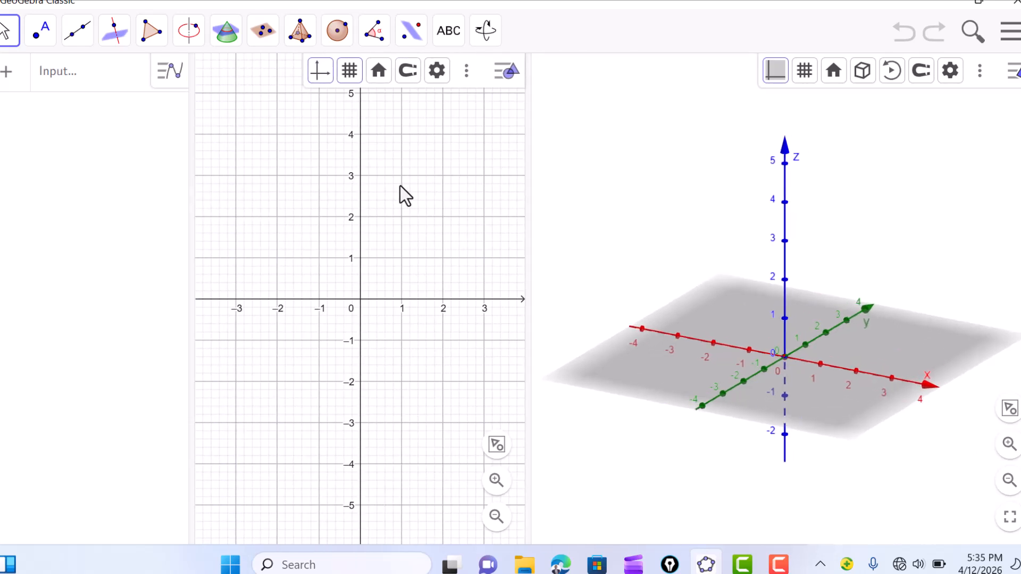
left_click(505, 75)
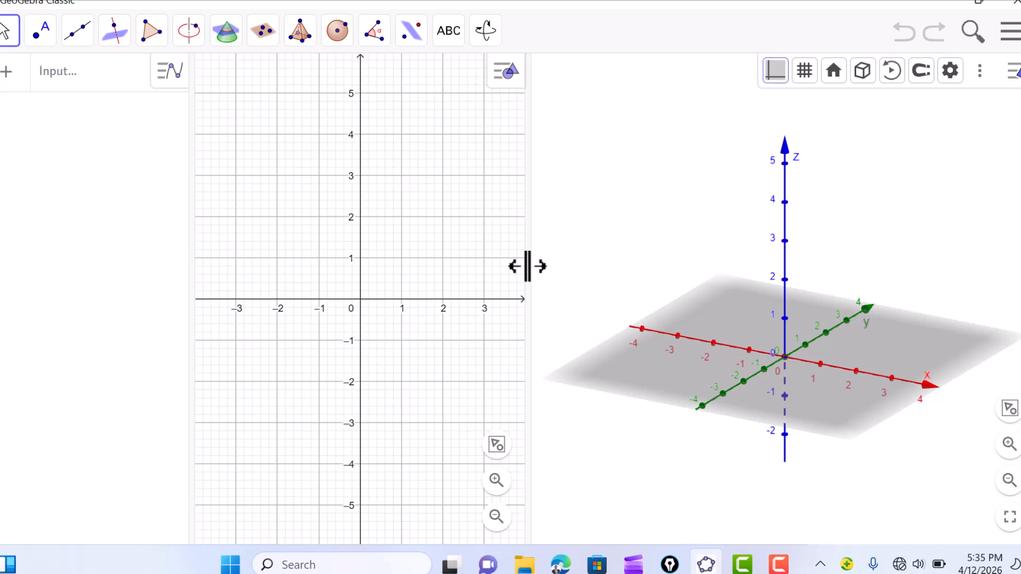
left_click_drag(528, 266, 509, 266)
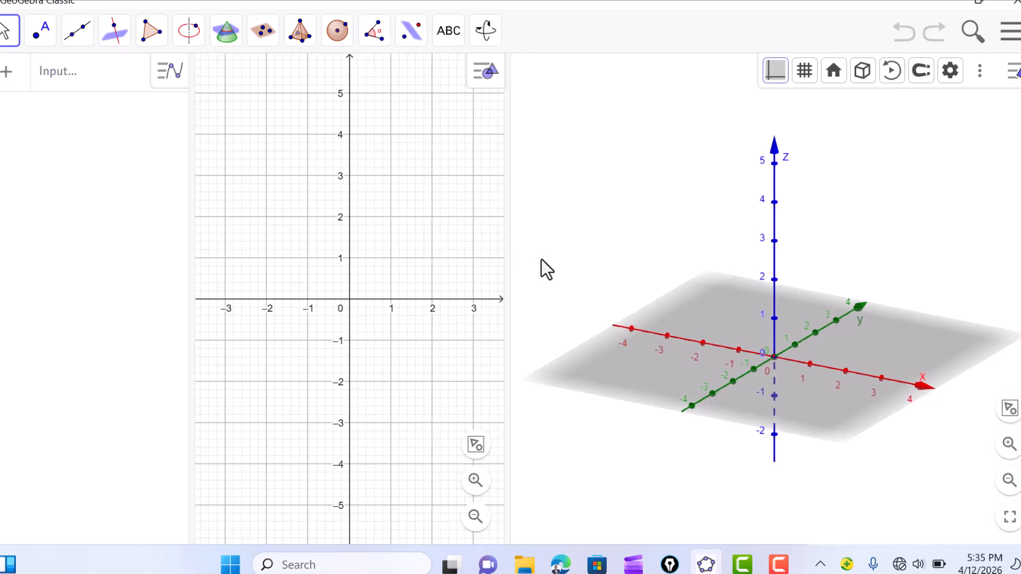
- Examine the plane and line construction tools and the syntax variants offered for the Plane command
left_click(258, 33)
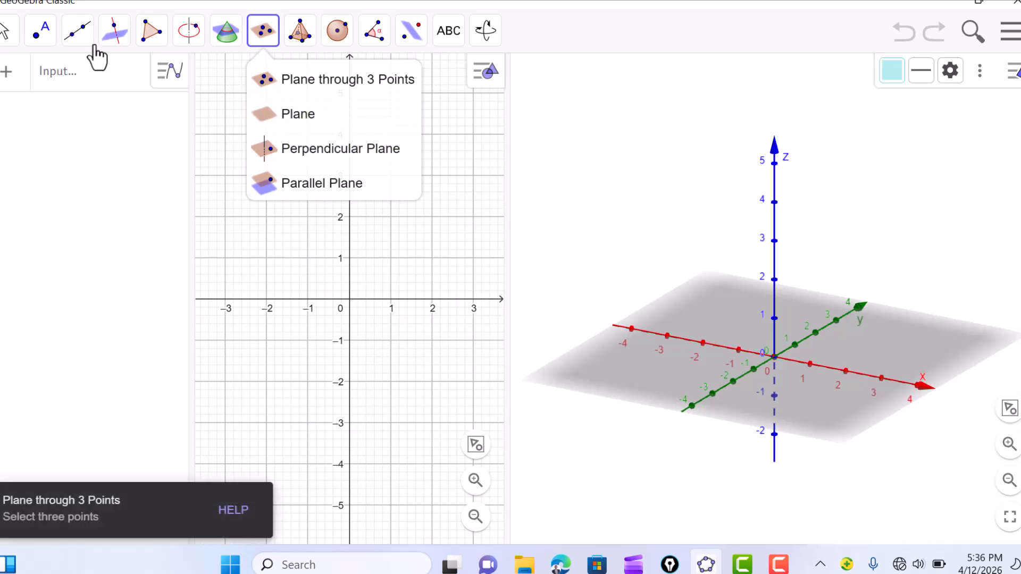
mouse_move(78, 33)
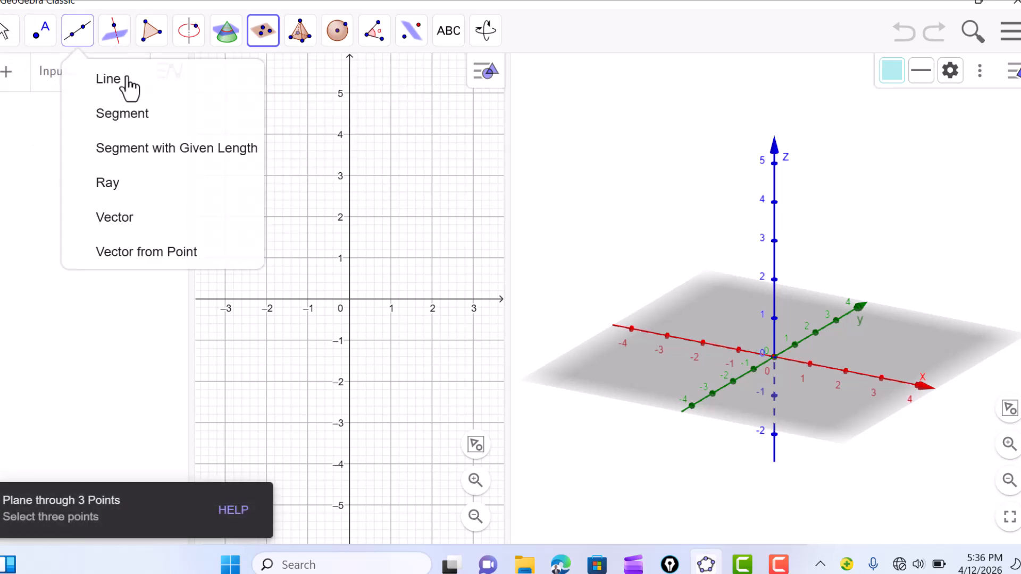
left_click(128, 78)
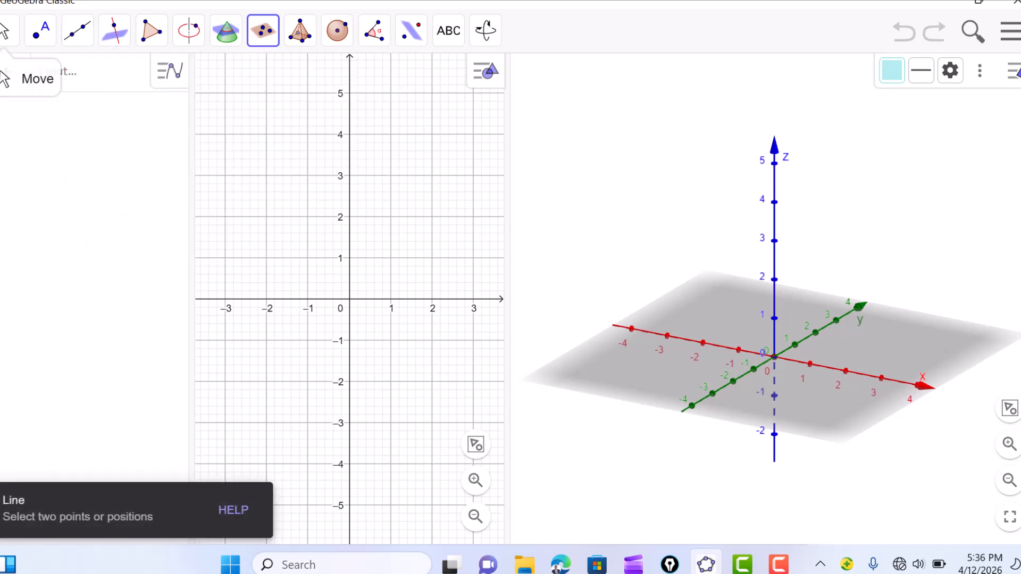
left_click(4, 32)
left_click(84, 87)
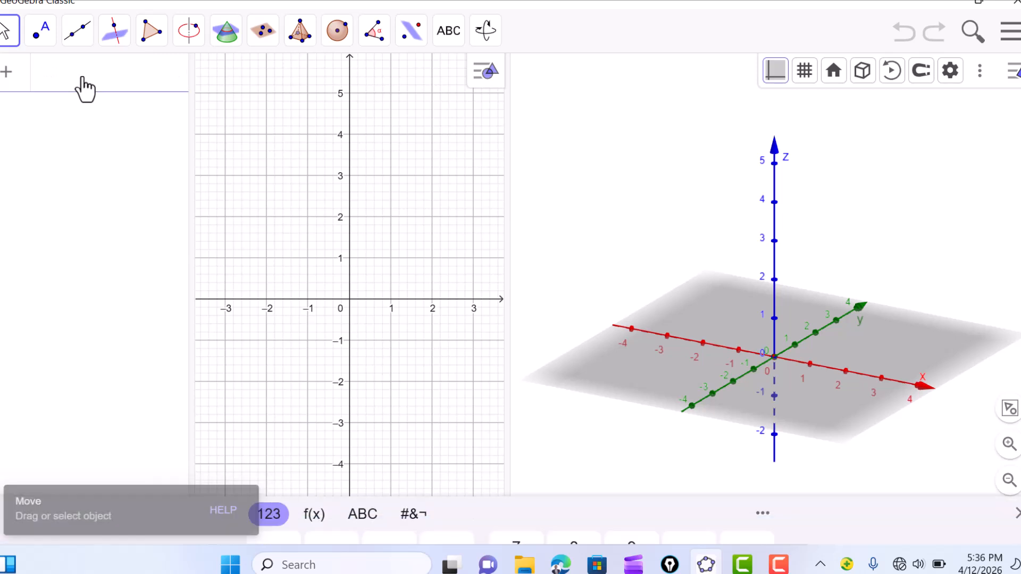
type("pla")
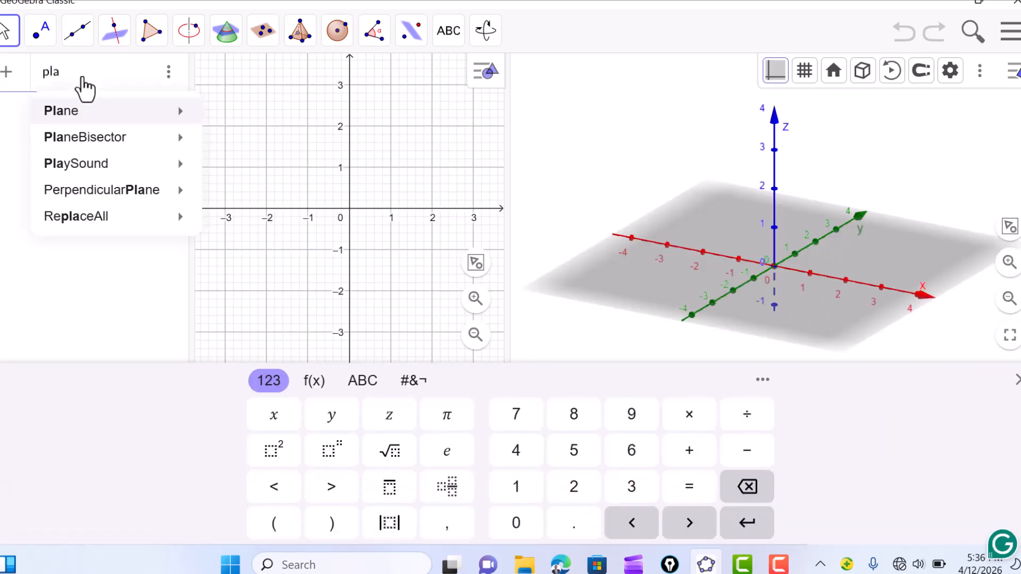
mouse_move(91, 101)
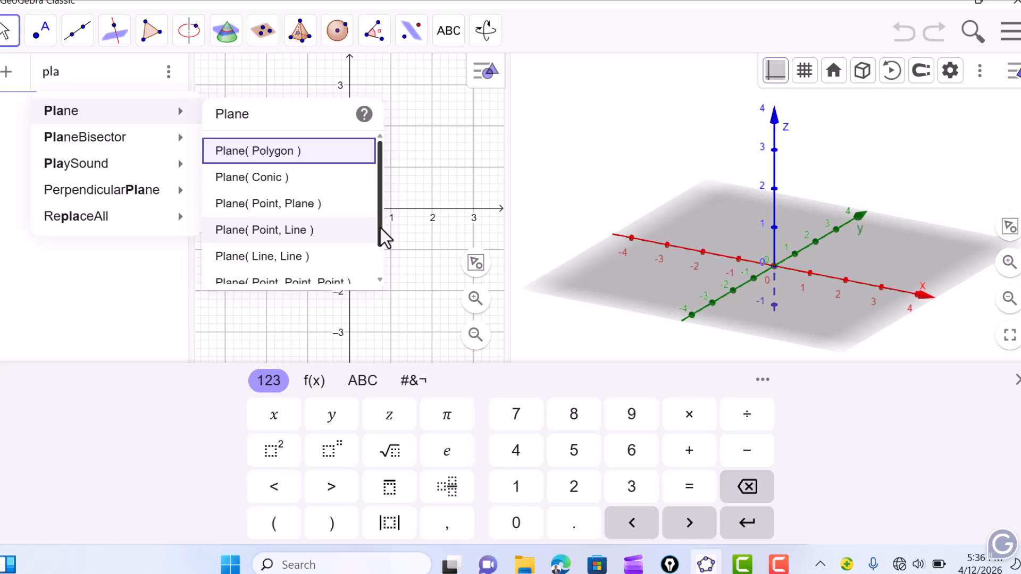
mouse_move(379, 228)
left_mouse_down()
mouse_move(378, 263)
mouse_move(380, 229)
left_mouse_up()
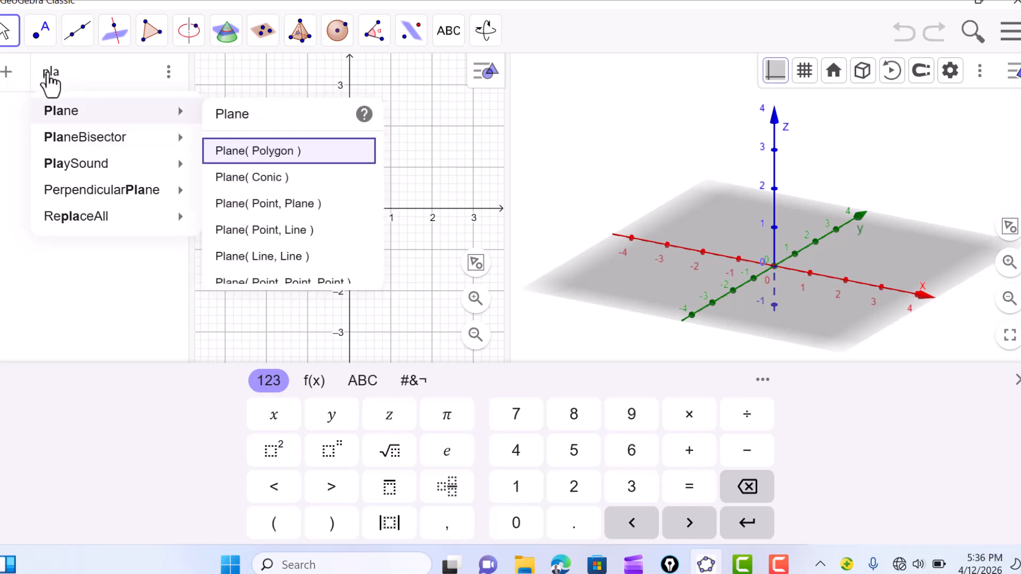
key("BackSpace")
key("BackSpace")
key("BackSpace")
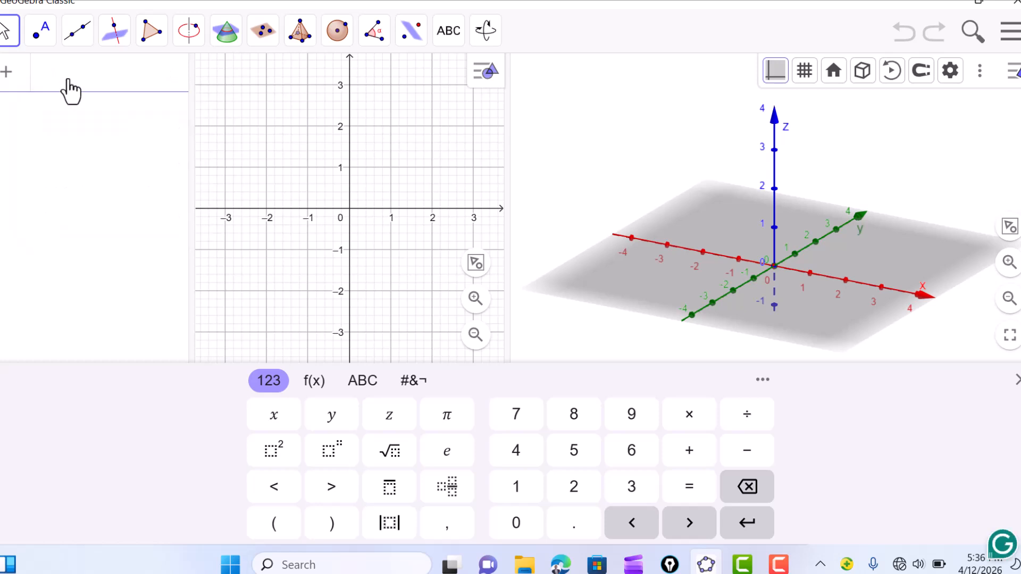
- Plot the equation x = 2 as a line with the 2D graphics view active, and highlight it
left_click(442, 180)
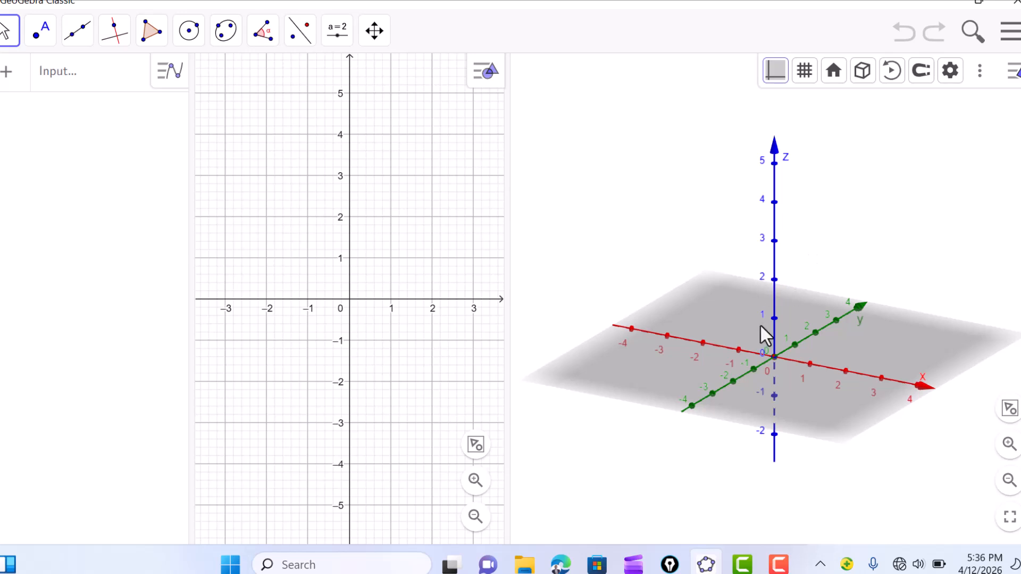
mouse_move(849, 280)
left_mouse_down()
mouse_move(827, 290)
mouse_move(853, 286)
left_mouse_up()
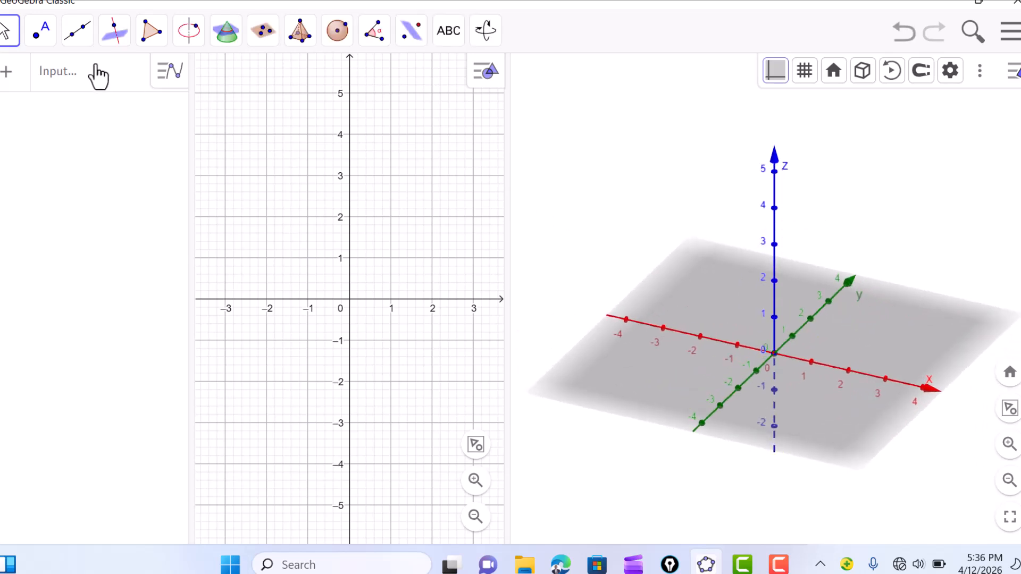
left_click(270, 166)
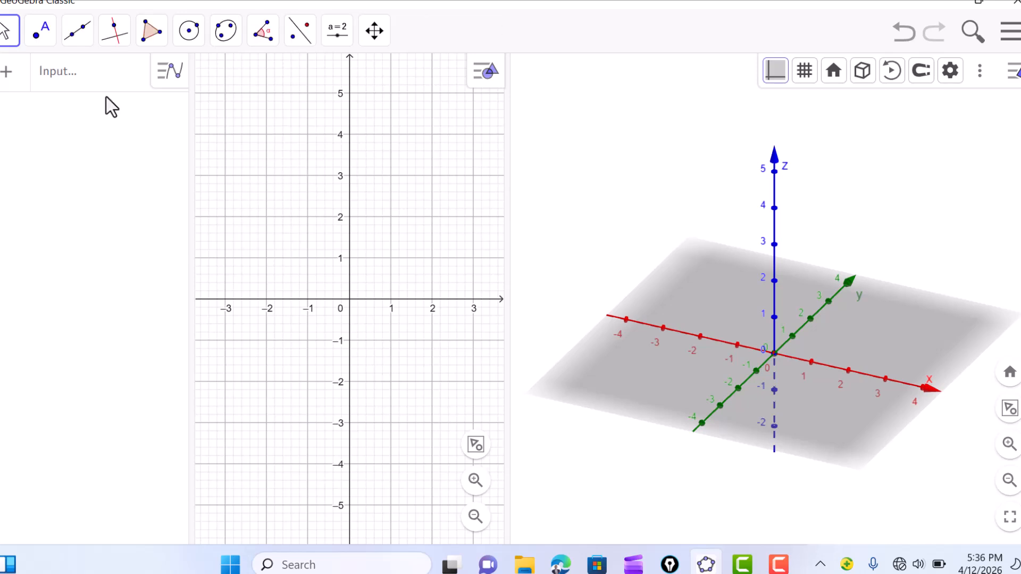
left_click(74, 82)
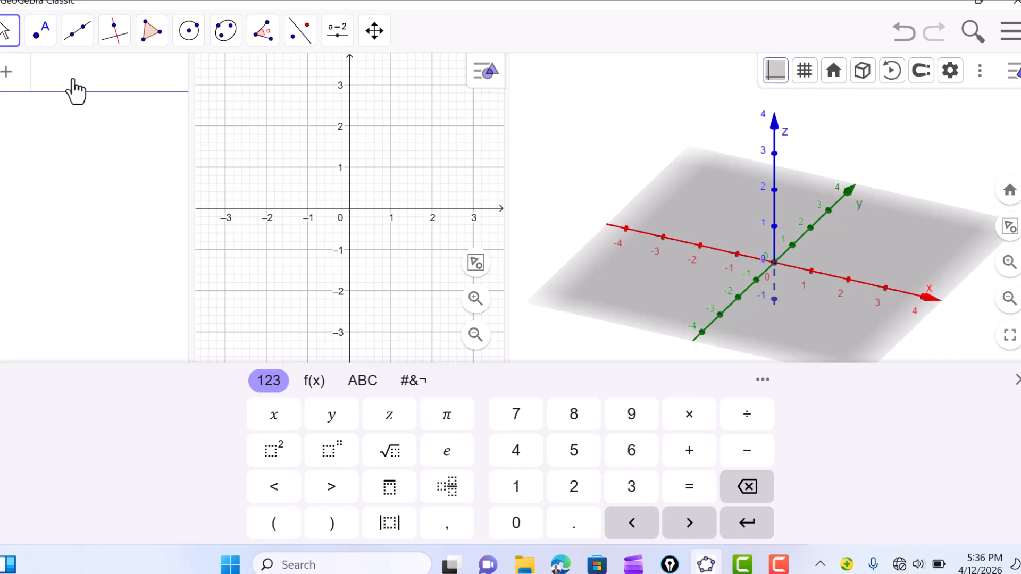
type("x=2")
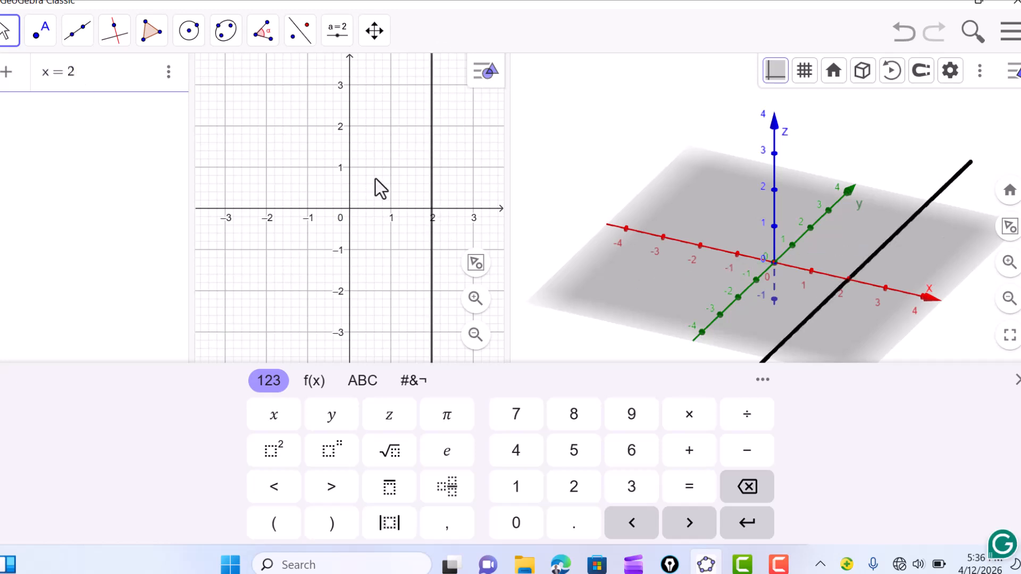
key("Return")
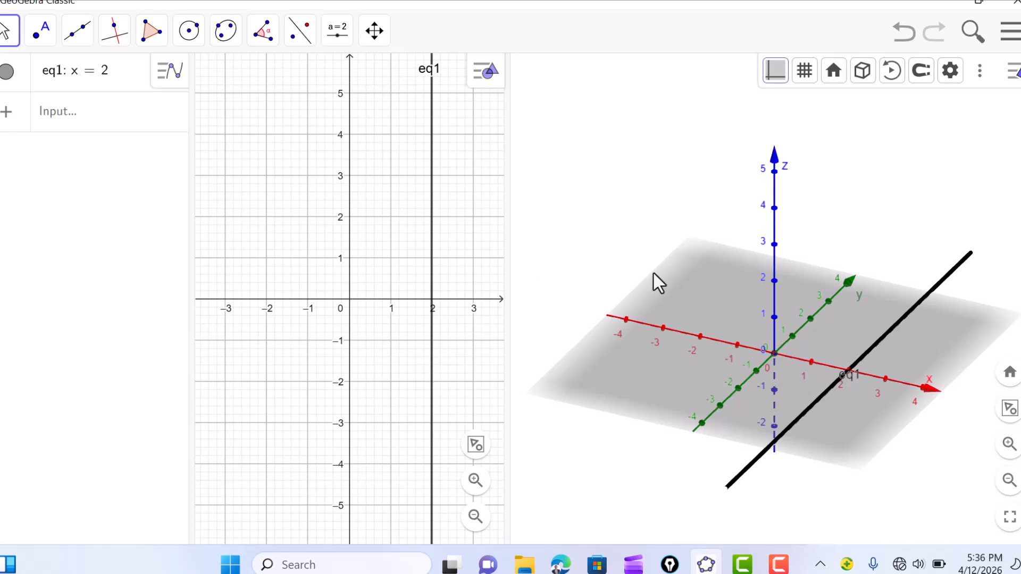
left_click(431, 235)
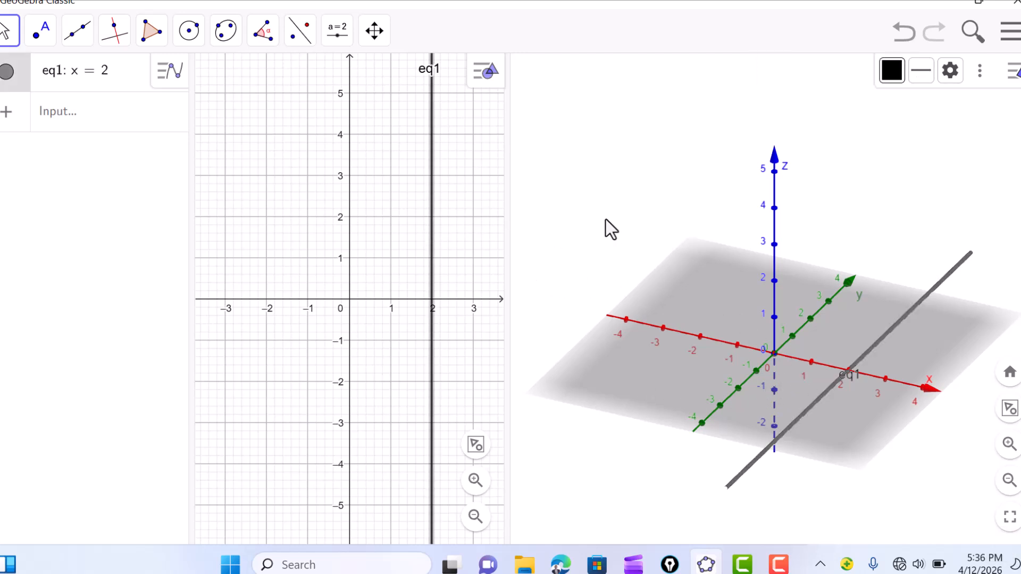
left_click_drag(627, 208, 617, 215)
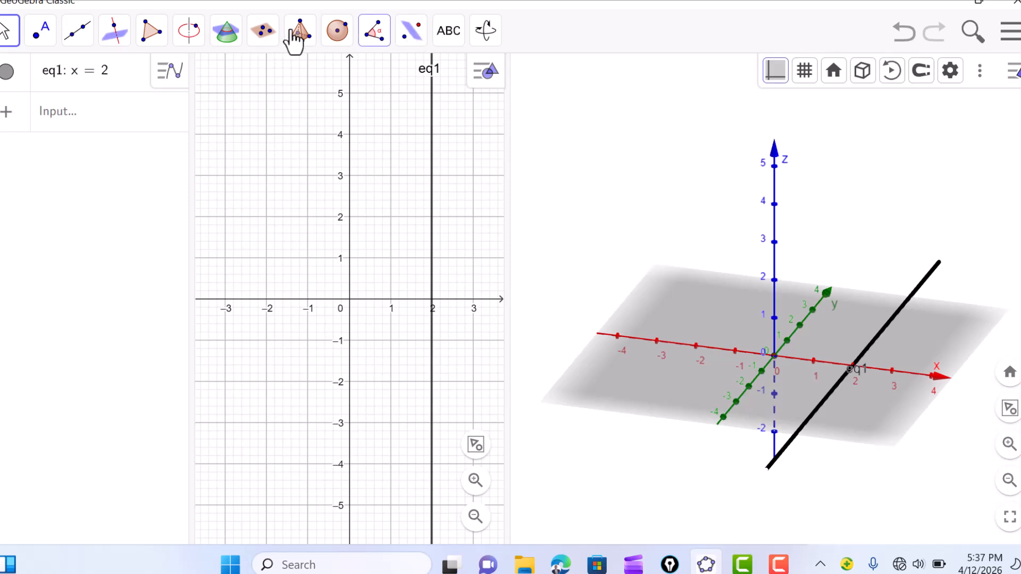
- Plot the equation x = 2 as a plane with the 3D view active
left_click(326, 193)
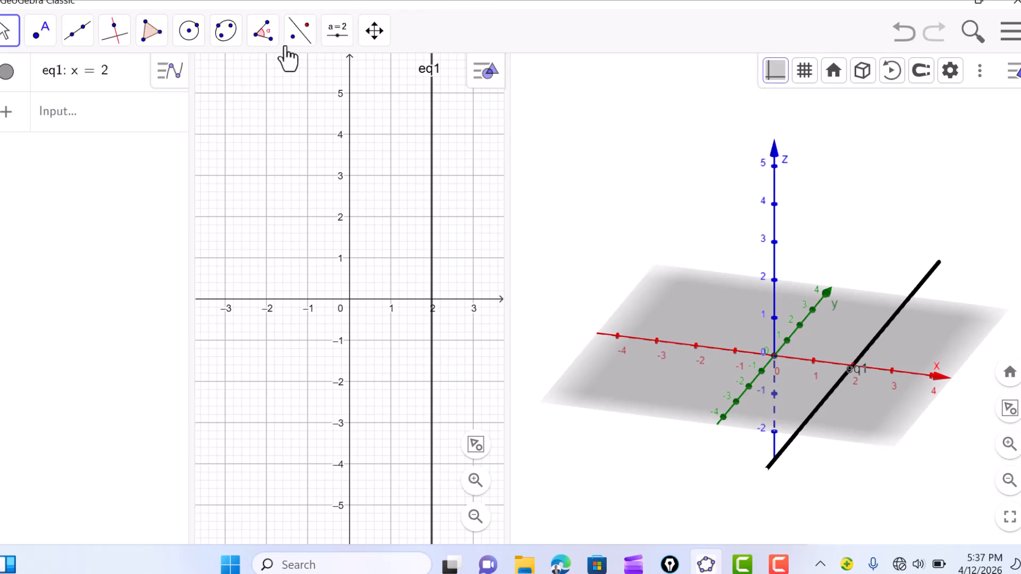
left_click(648, 189)
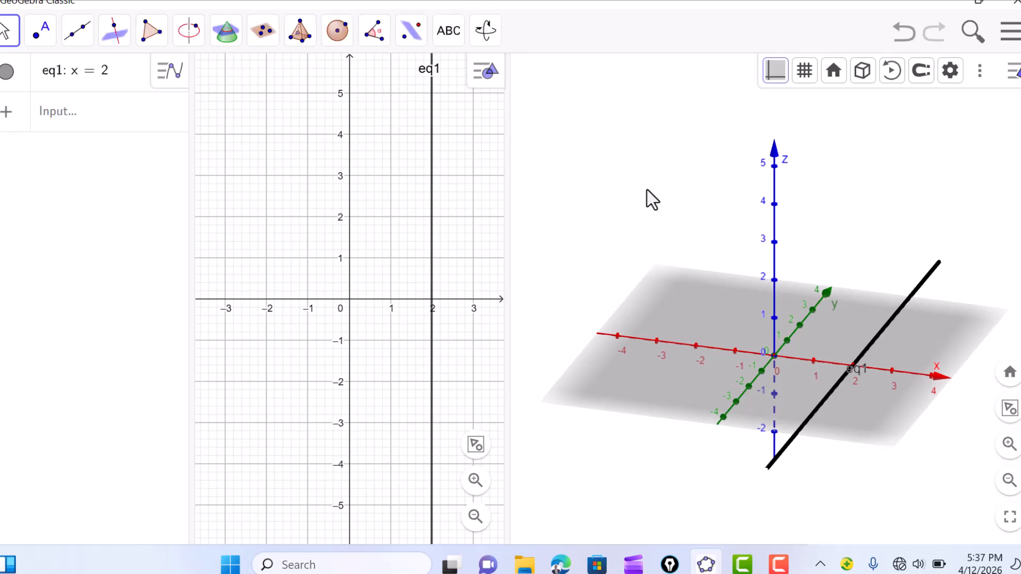
left_click(91, 117)
type("x=2")
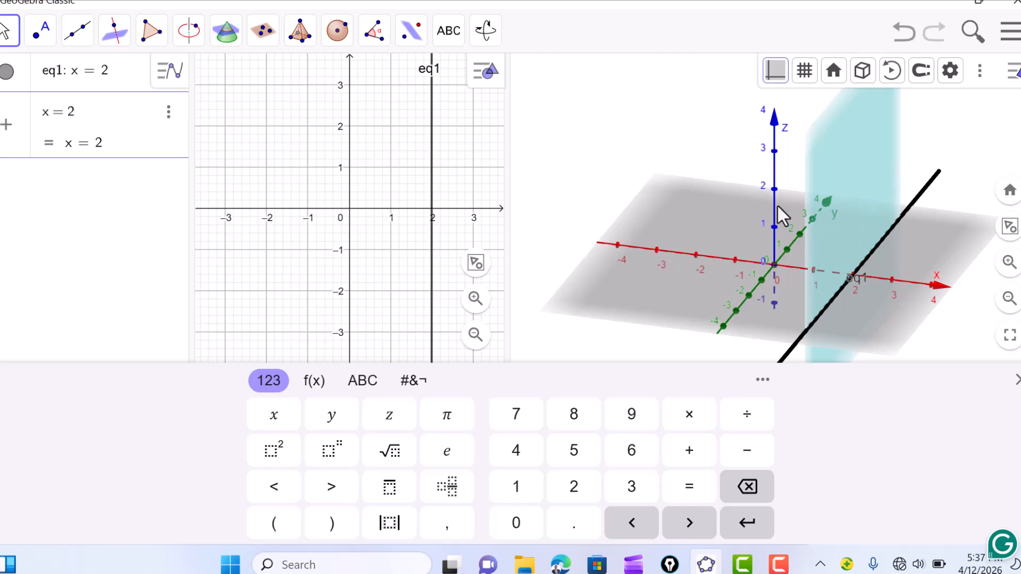
key("Return")
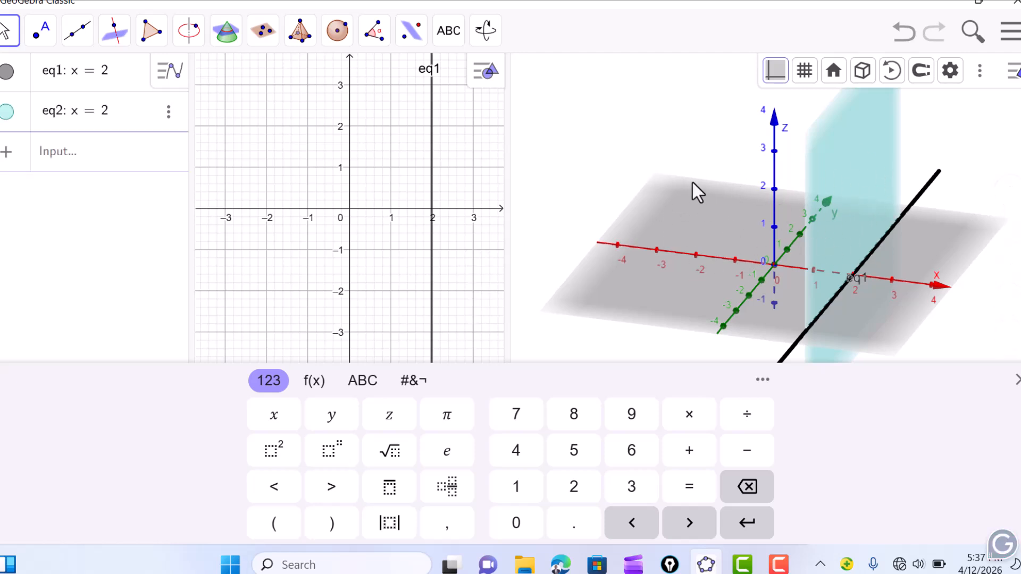
- Plot the plane y = 4 in the 3D view
left_click_drag(726, 220, 747, 234)
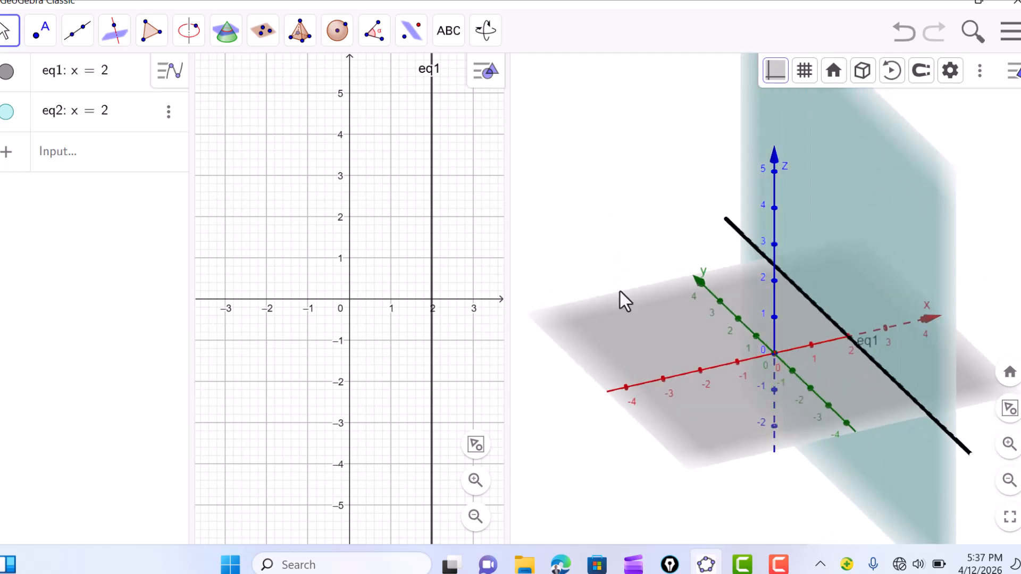
mouse_move(620, 199)
left_mouse_down()
mouse_move(636, 198)
mouse_move(611, 199)
left_mouse_up()
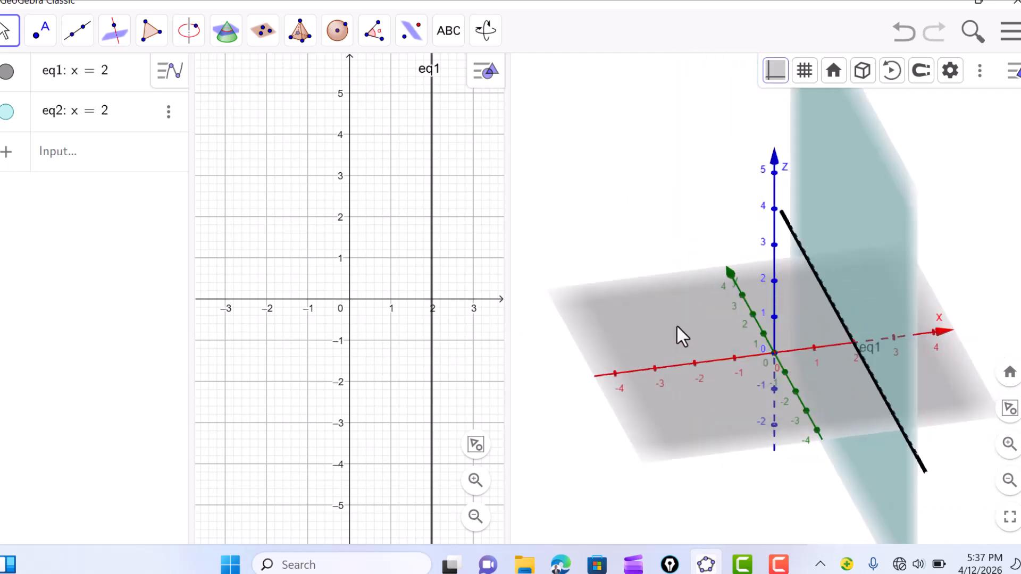
mouse_move(658, 339)
left_mouse_down()
mouse_move(660, 329)
mouse_move(678, 339)
mouse_move(643, 347)
mouse_move(664, 349)
left_mouse_up()
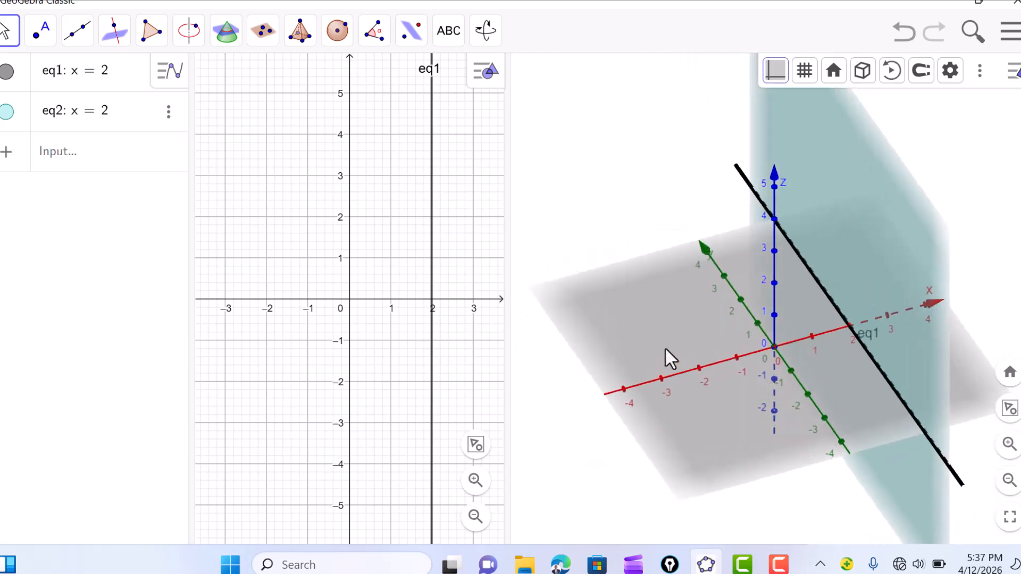
left_click(843, 189)
left_click(920, 164)
left_click(97, 152)
type("y ")
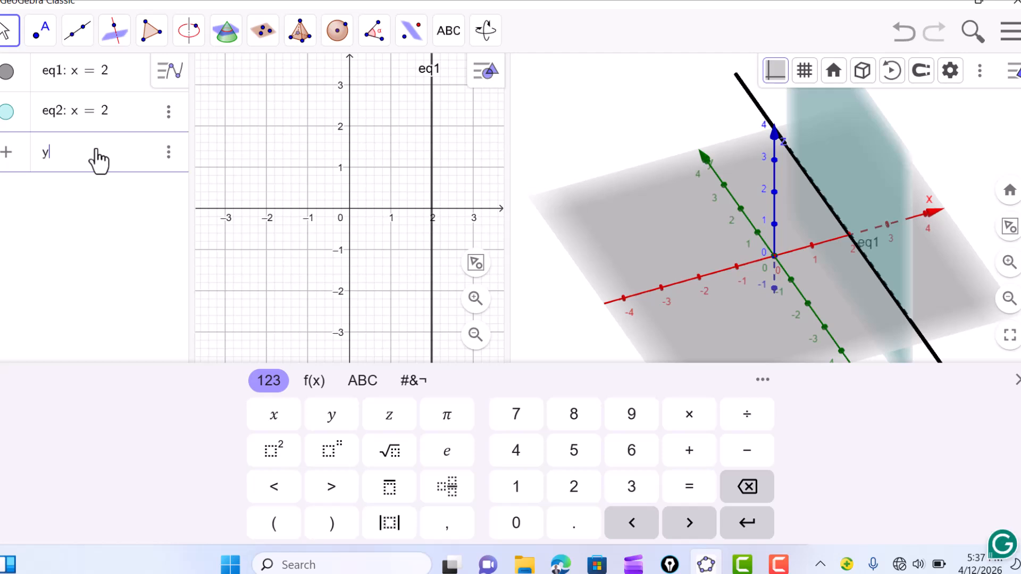
type("= 4")
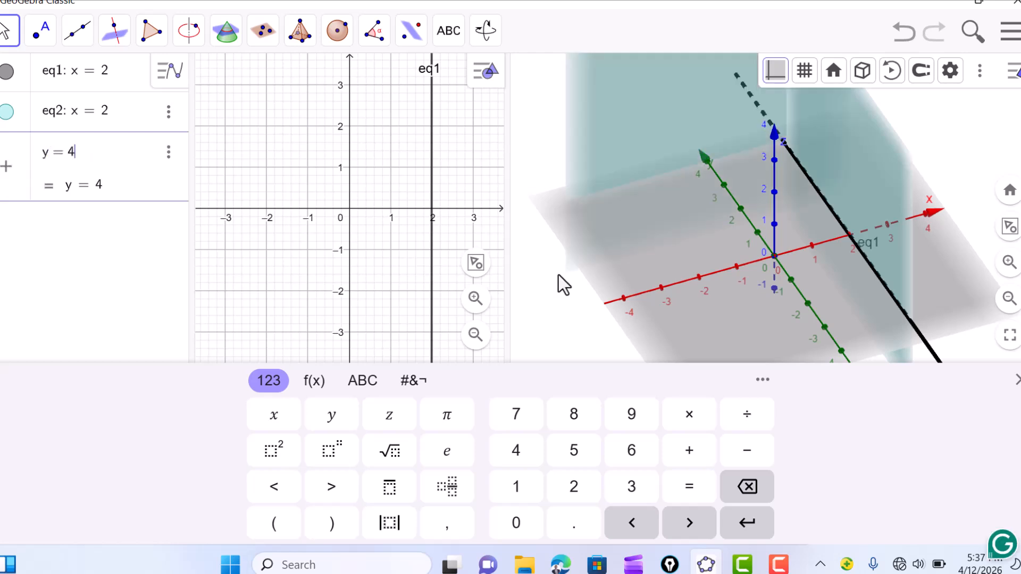
key("Return")
left_click(601, 272)
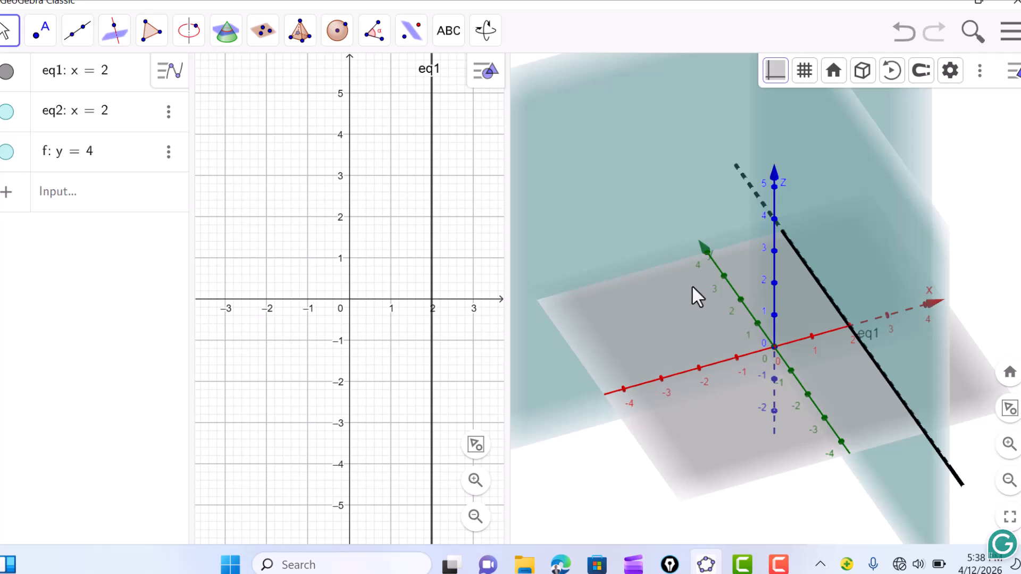
- Examine the planes x = 2 and y = 4 from several directions in the 3D view
left_click_drag(624, 355, 642, 333)
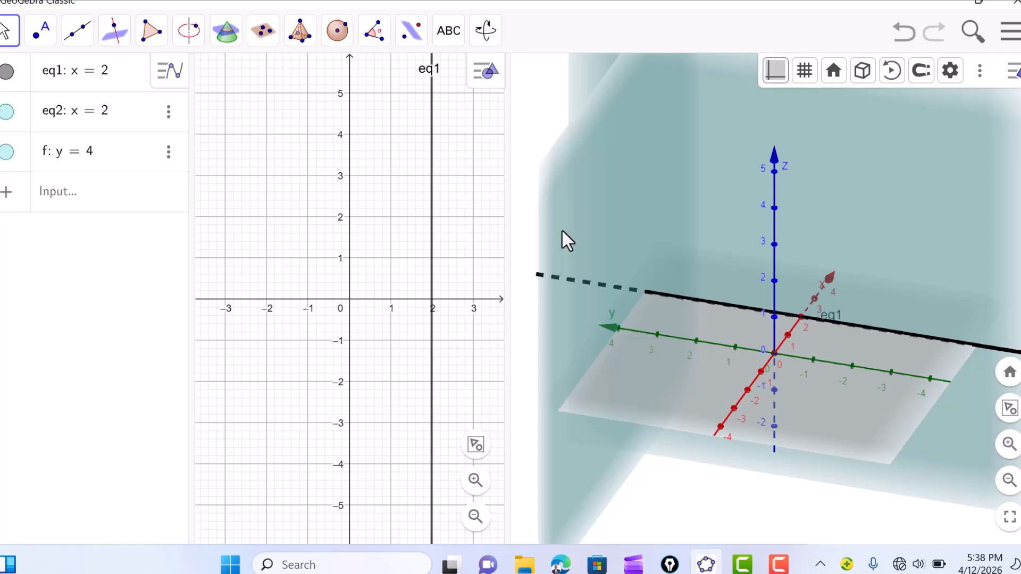
left_click_drag(562, 234, 612, 254)
left_click(612, 254)
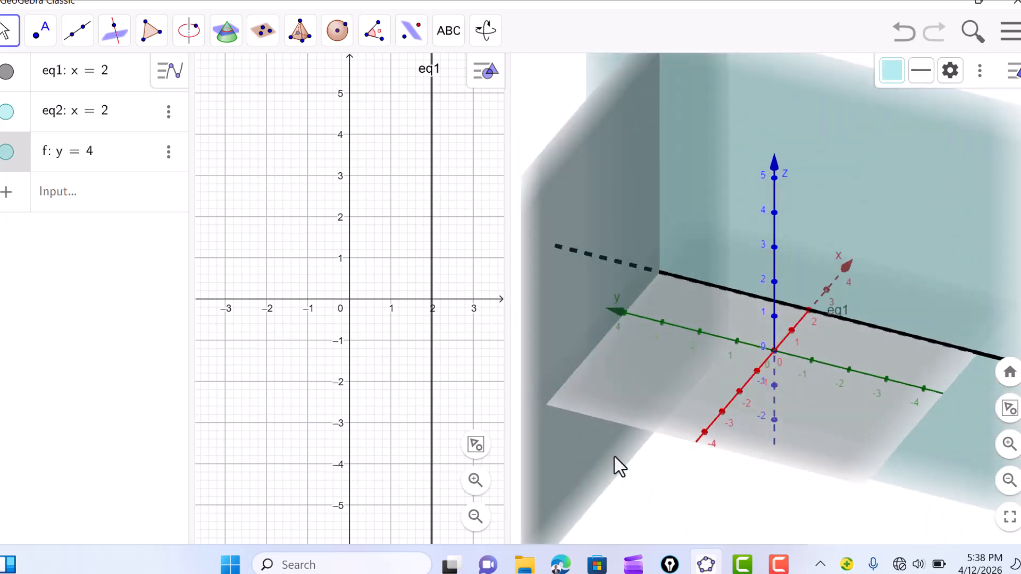
left_click(676, 500)
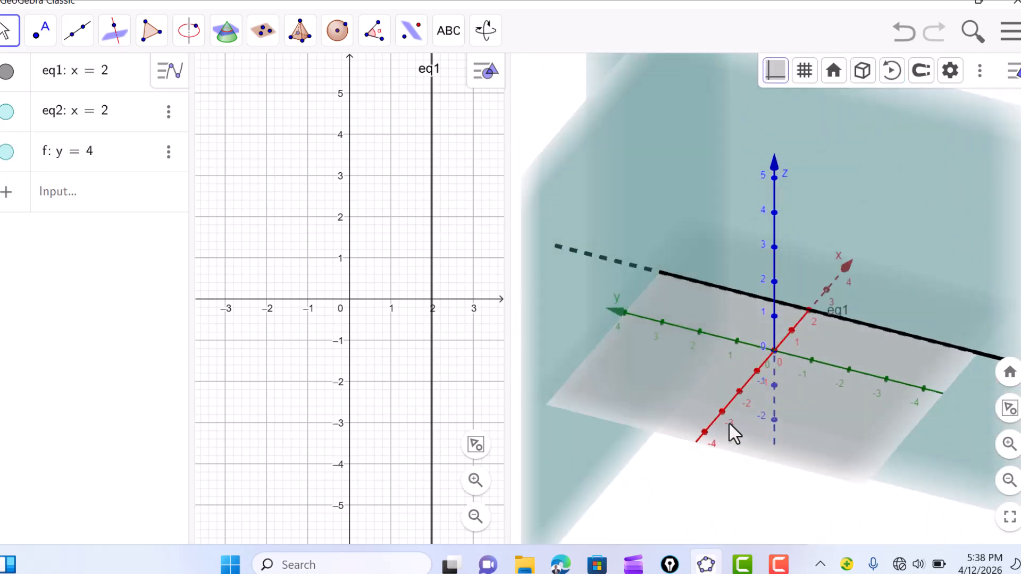
left_click_drag(729, 424, 755, 417)
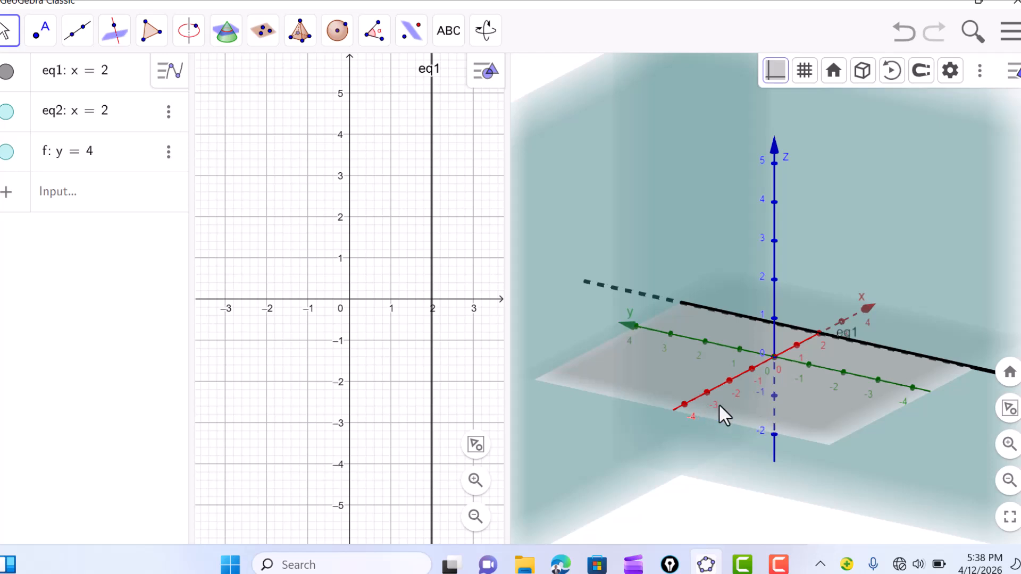
- Plot the plane z = 3 in the 3D view and view it together with the x = 2 and y = 4 planes
left_click(95, 204)
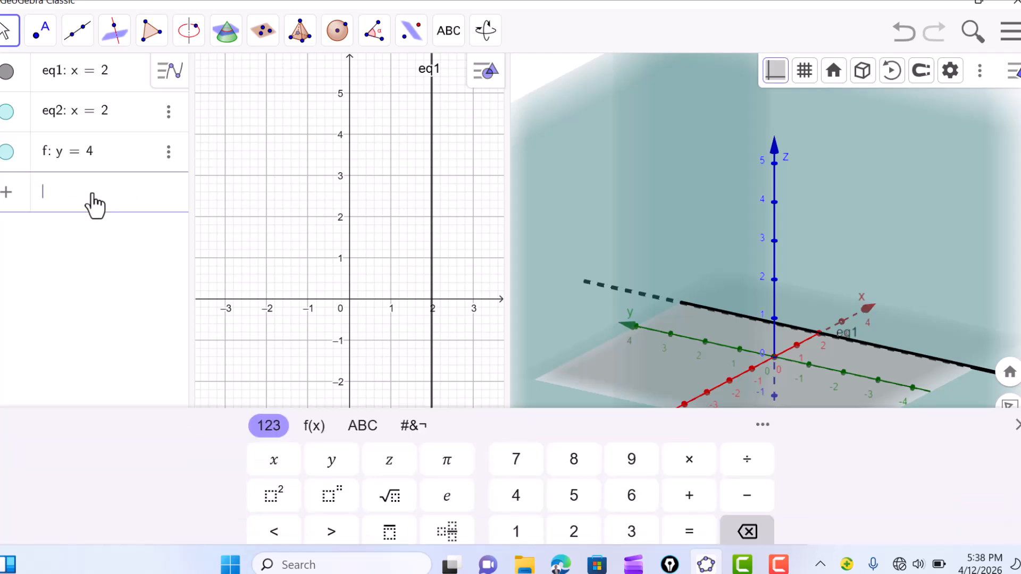
type("z ")
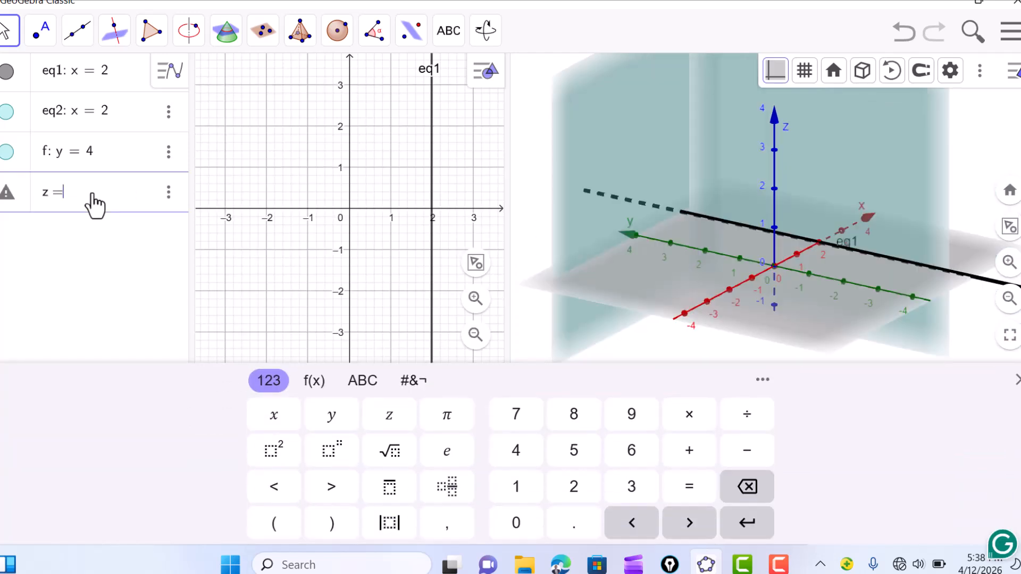
type("= 3")
key("Return")
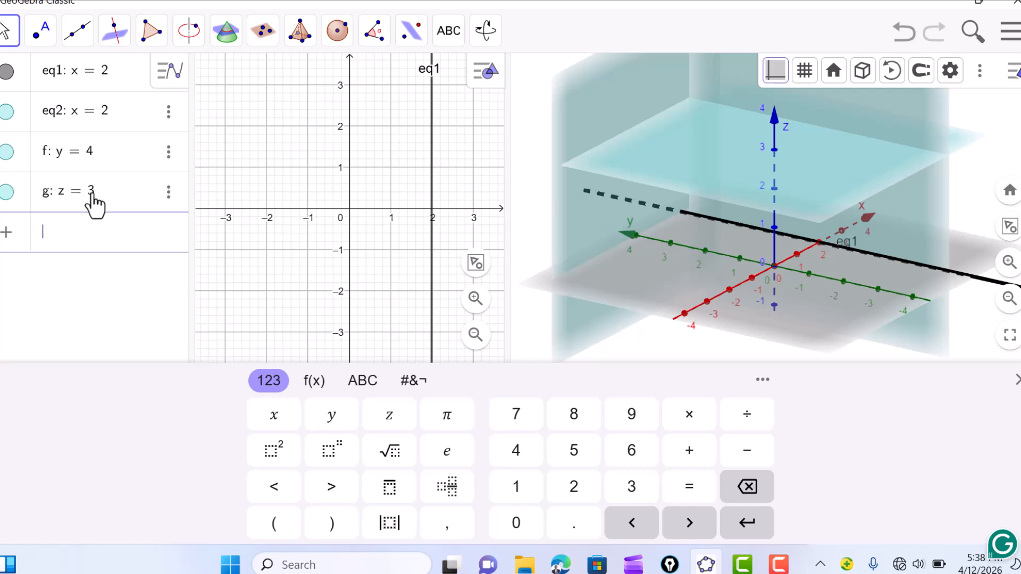
left_click(567, 208)
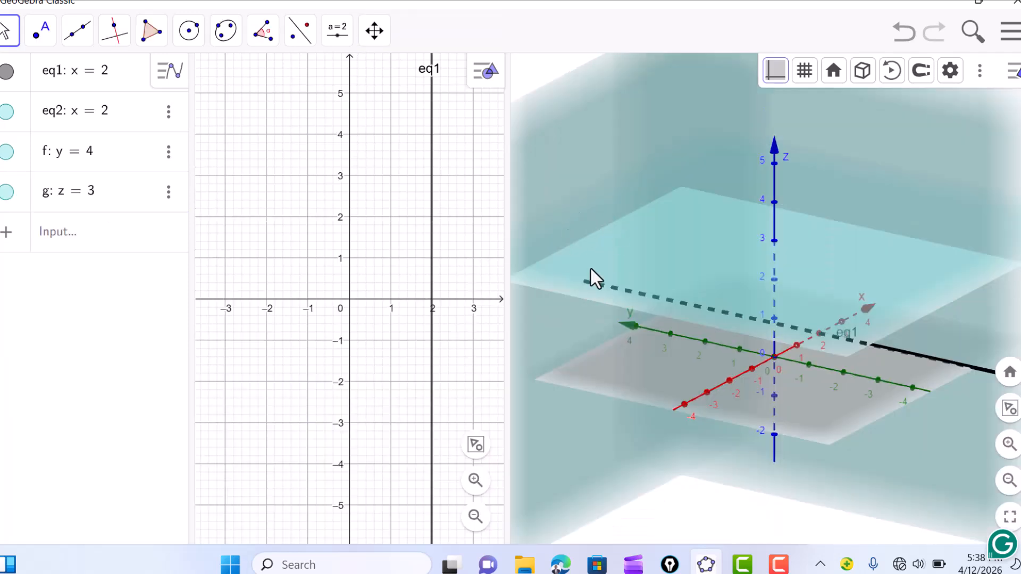
mouse_move(651, 250)
left_mouse_down()
mouse_move(672, 224)
mouse_move(662, 254)
mouse_move(689, 257)
mouse_move(630, 261)
mouse_move(630, 244)
mouse_move(658, 260)
mouse_move(680, 258)
mouse_move(646, 254)
mouse_move(649, 246)
mouse_move(674, 258)
mouse_move(656, 260)
left_mouse_up()
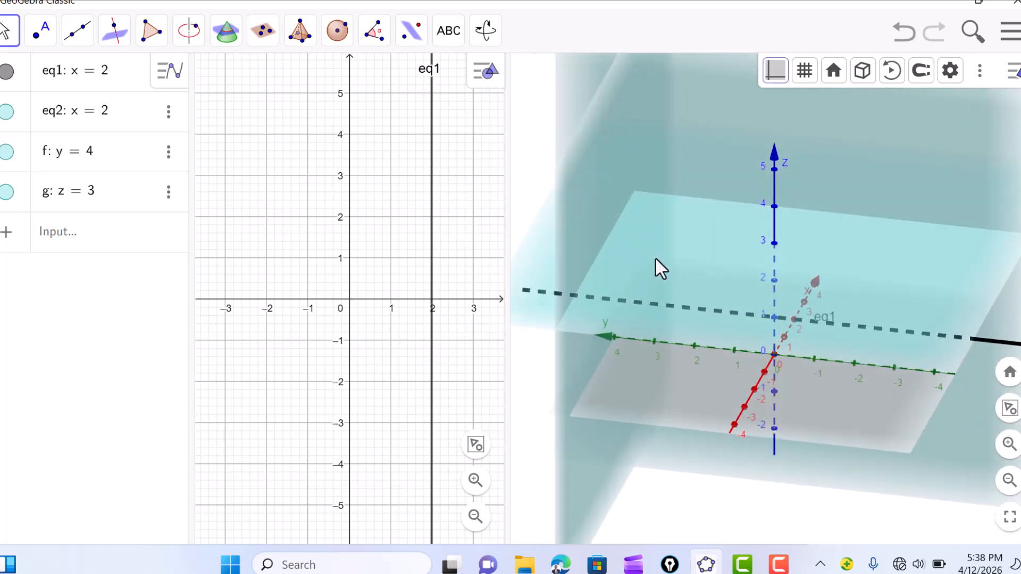
- Delete all plotted equations: the planes x = 2, y = 4 and z = 3, and the line x = 2
left_click(168, 114)
left_click(199, 141)
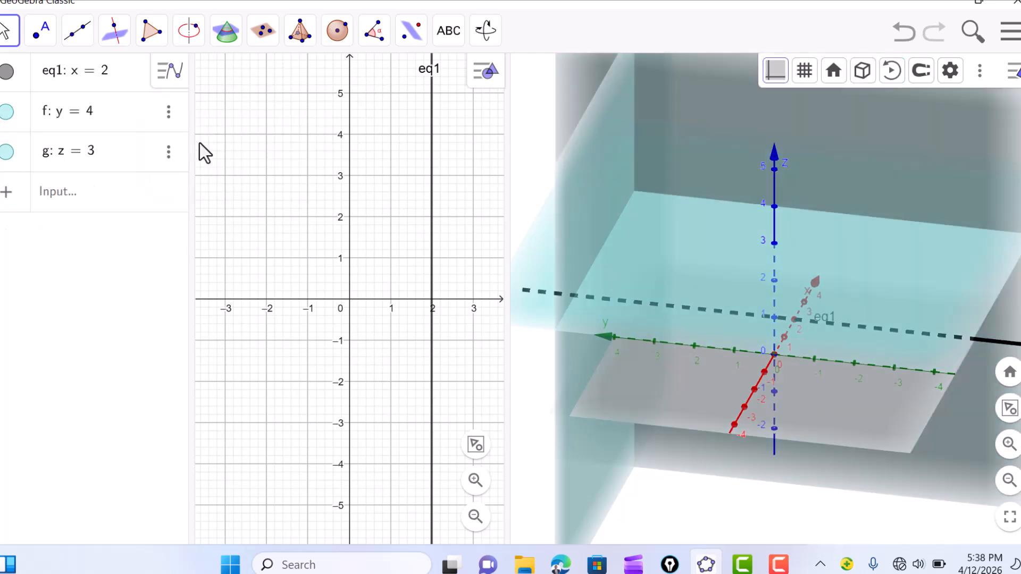
left_click(169, 118)
left_click(207, 141)
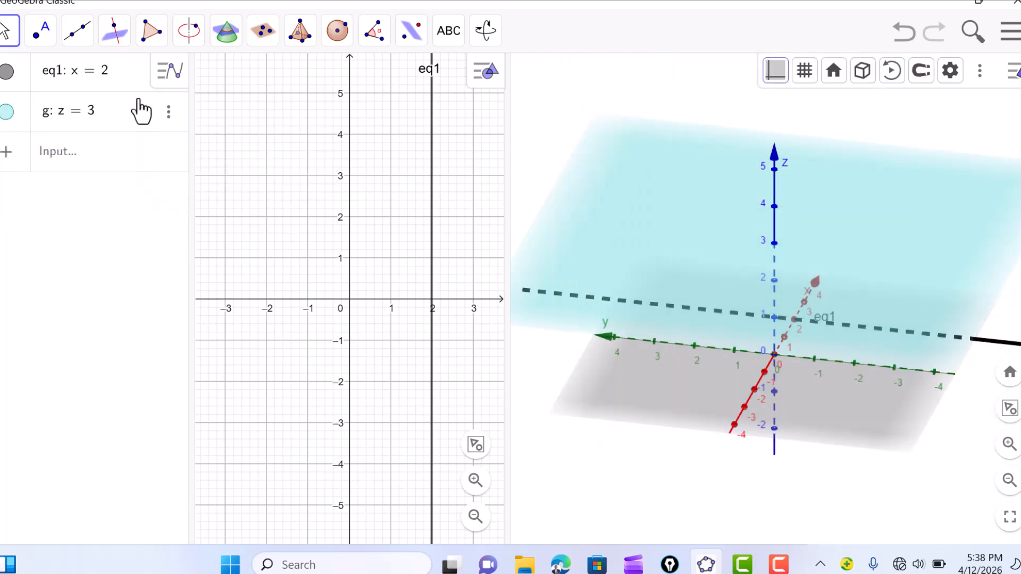
left_click(131, 88)
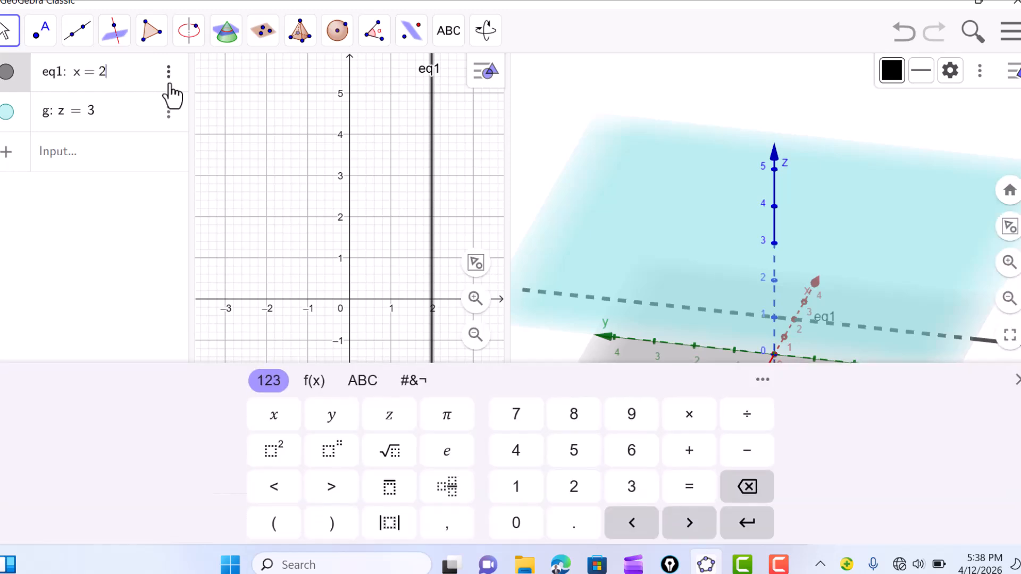
left_click(168, 74)
left_click(197, 128)
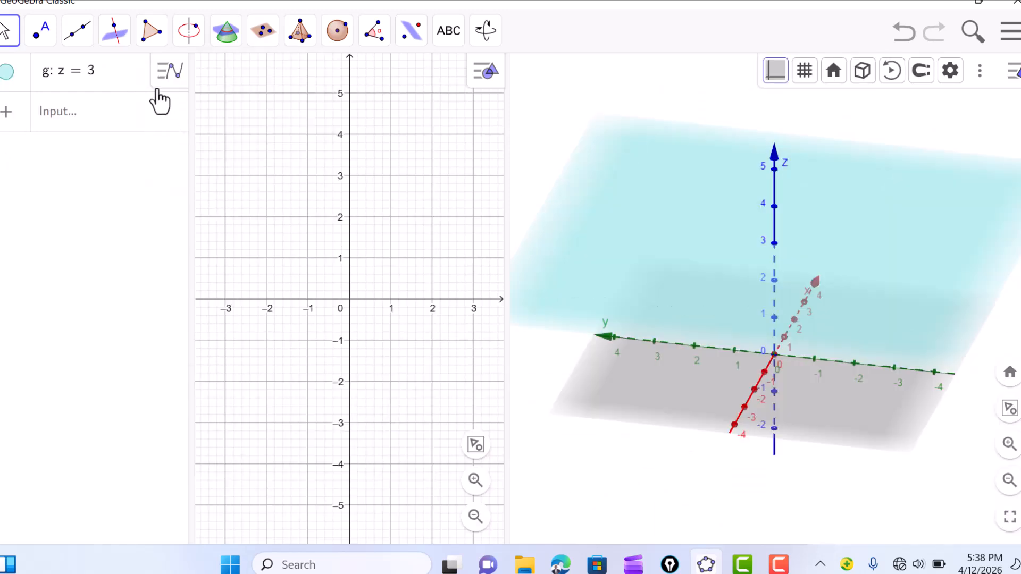
left_click(134, 79)
left_click(169, 72)
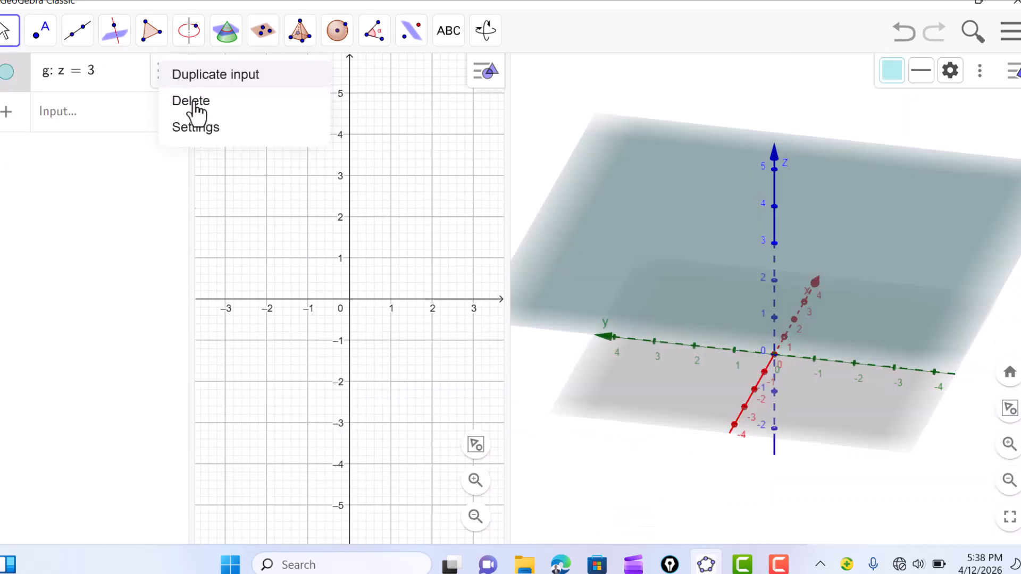
left_click(195, 106)
left_click_drag(629, 235, 658, 234)
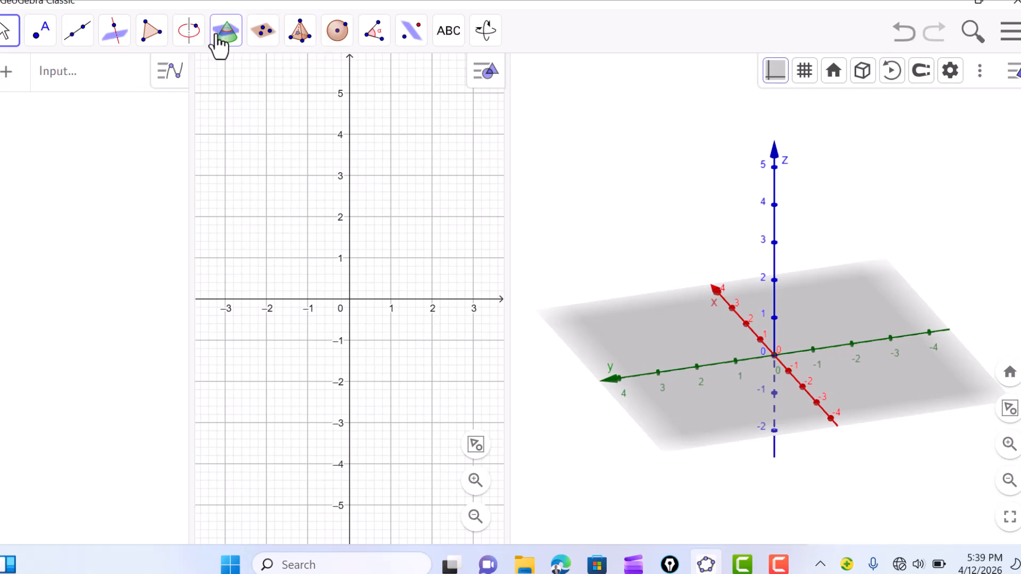
left_click(187, 46)
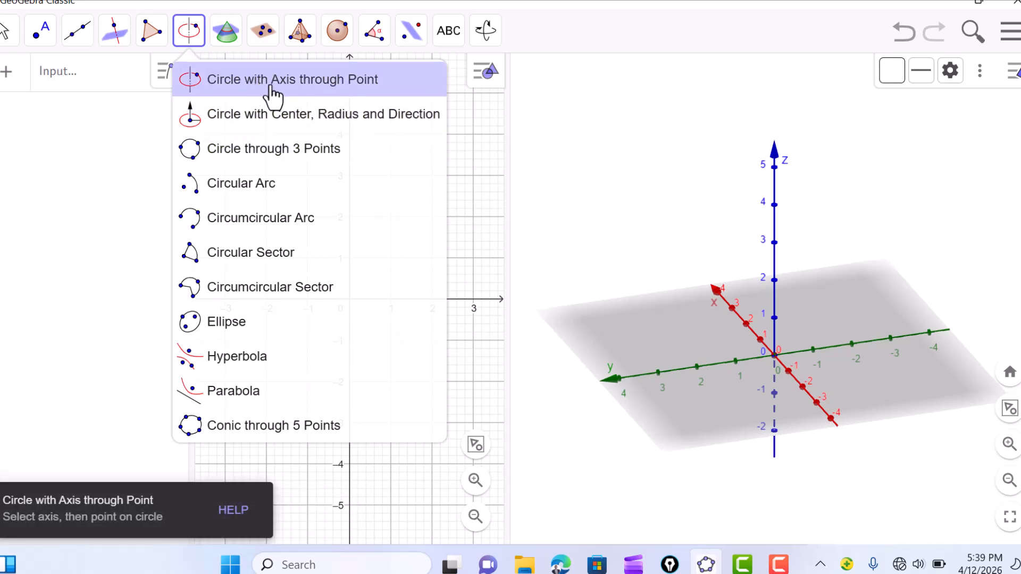
mouse_move(43, 51)
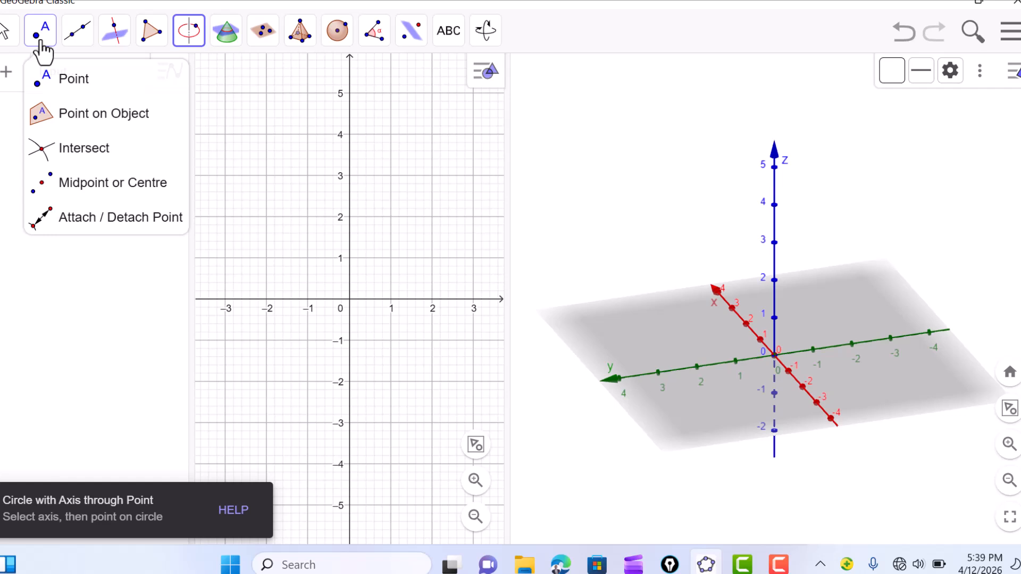
left_click(5, 33)
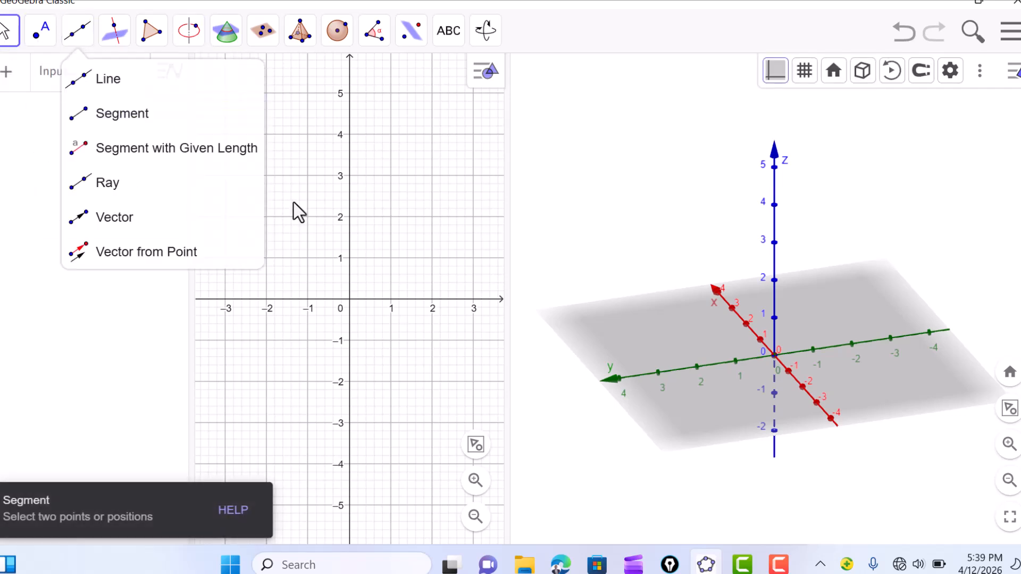
- Draw a circle of radius 2 centred at the origin in the 2D graphics view using Circle: Centre & Radius
left_click(274, 211)
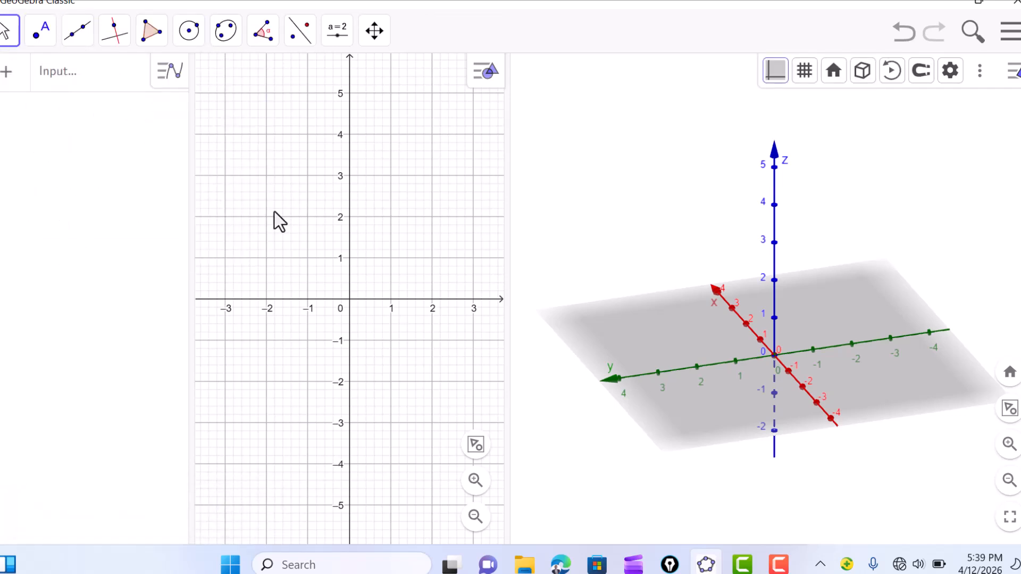
left_click(190, 37)
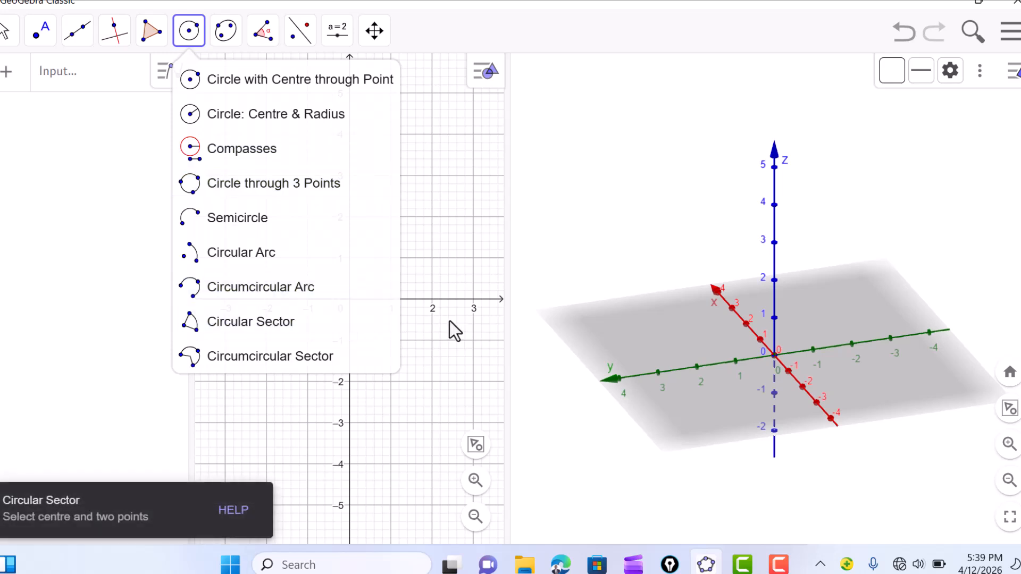
left_click(292, 115)
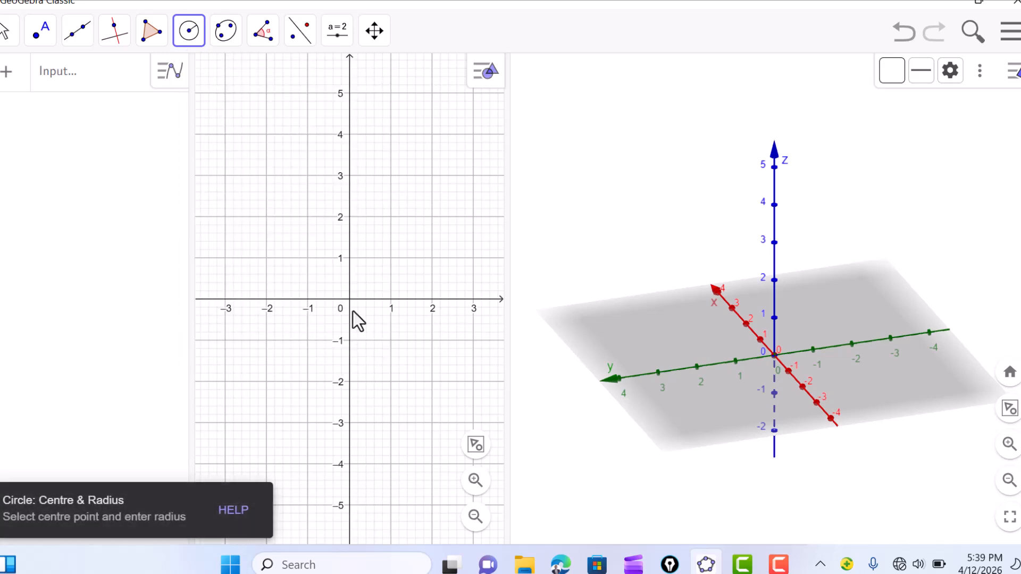
left_click(349, 299)
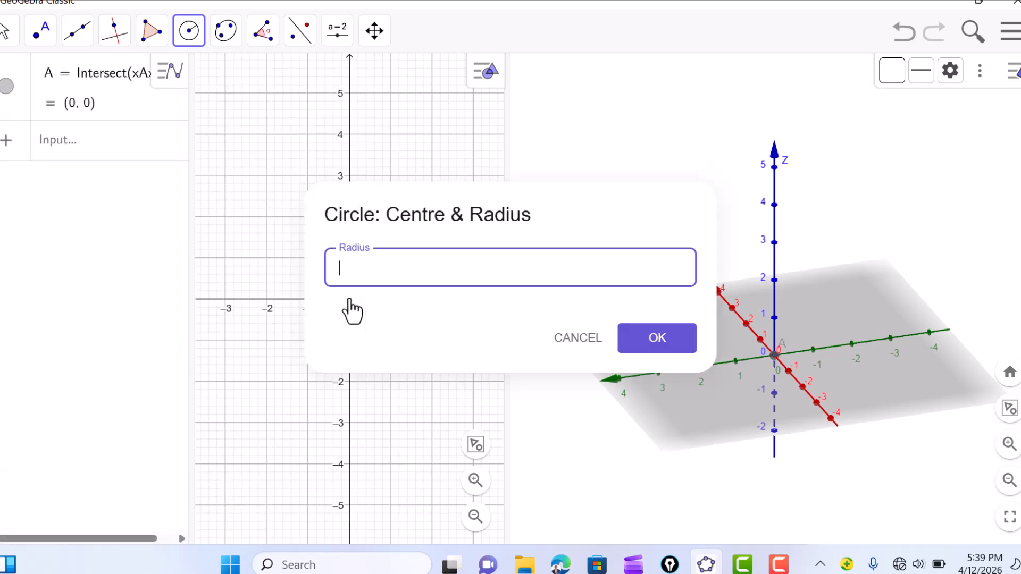
left_click(638, 342)
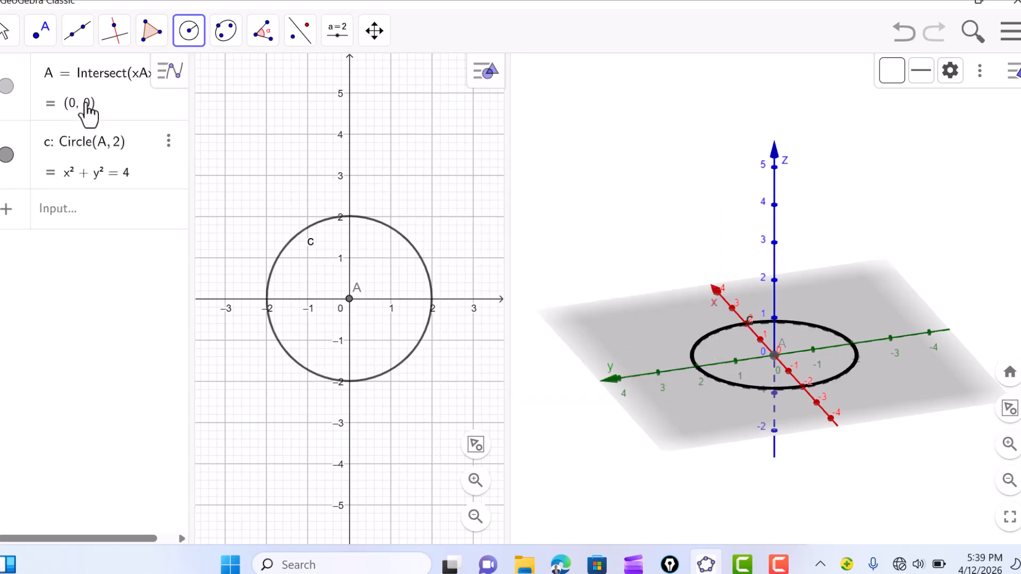
left_click(13, 43)
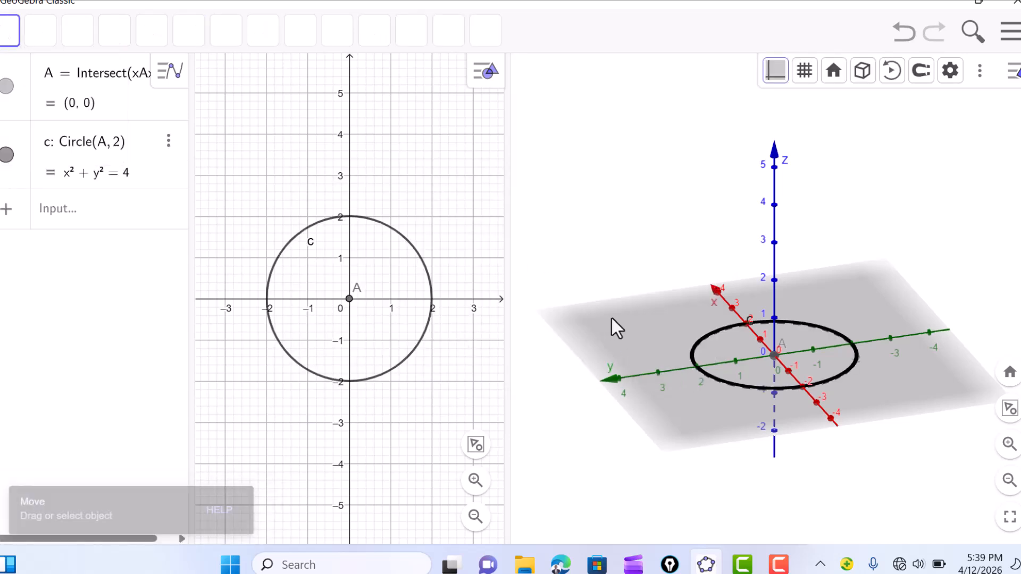
- Extrude the circle into a cylinder with an altitude of 2 using Extrude to Prism in the 3D view
left_click_drag(611, 316, 621, 318)
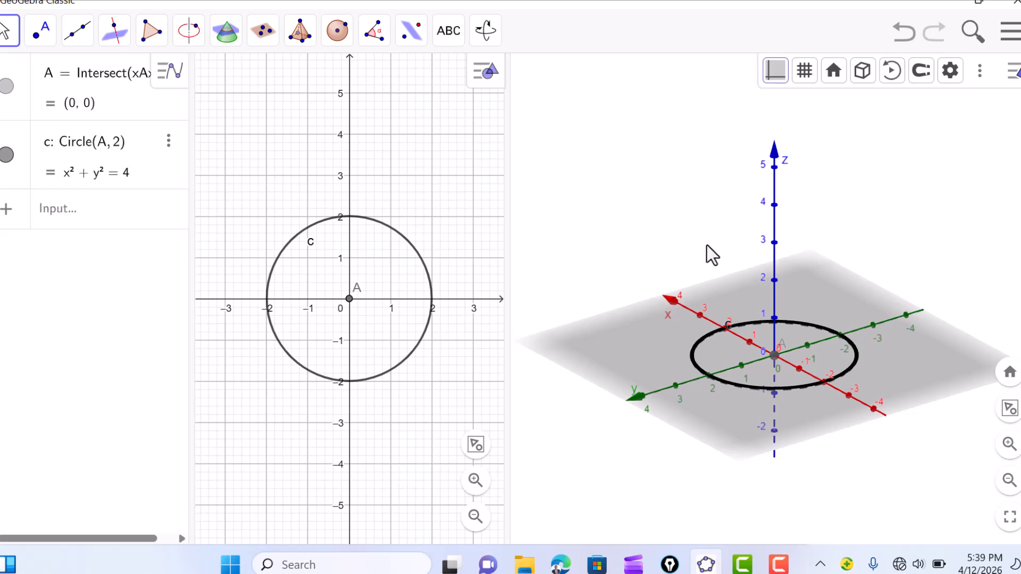
left_click(299, 30)
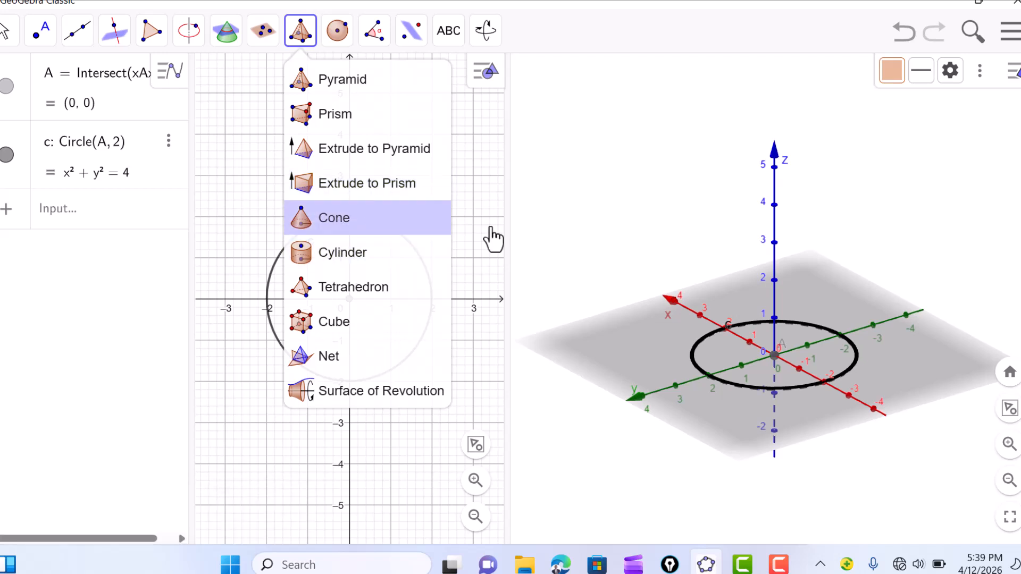
left_click(348, 187)
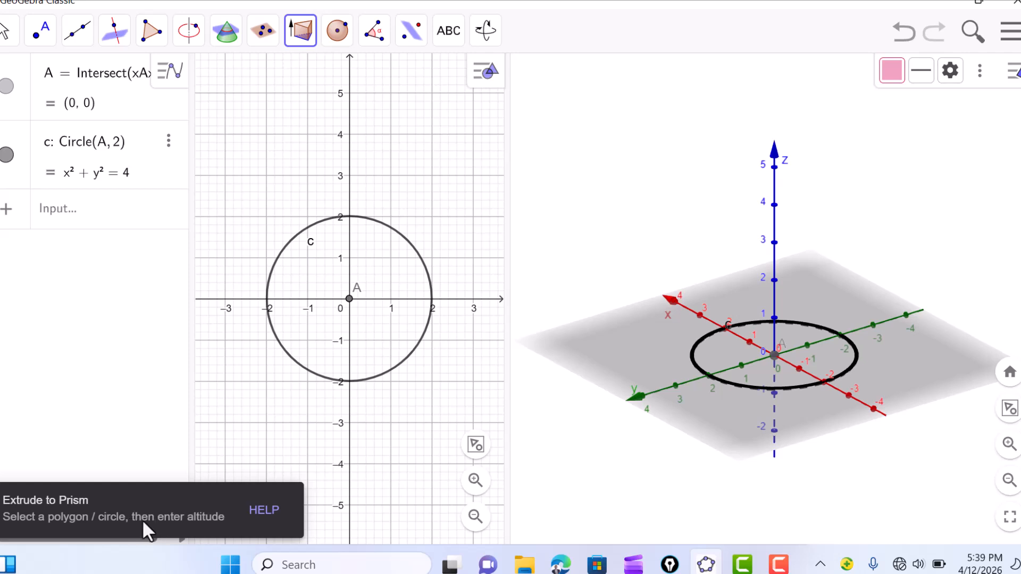
left_click(692, 357)
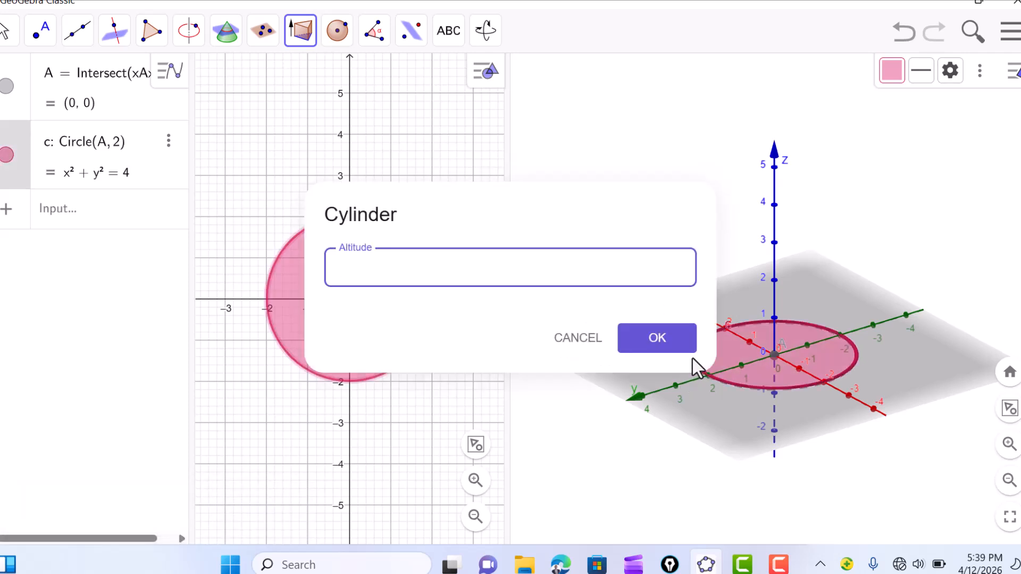
type("2")
left_click(656, 340)
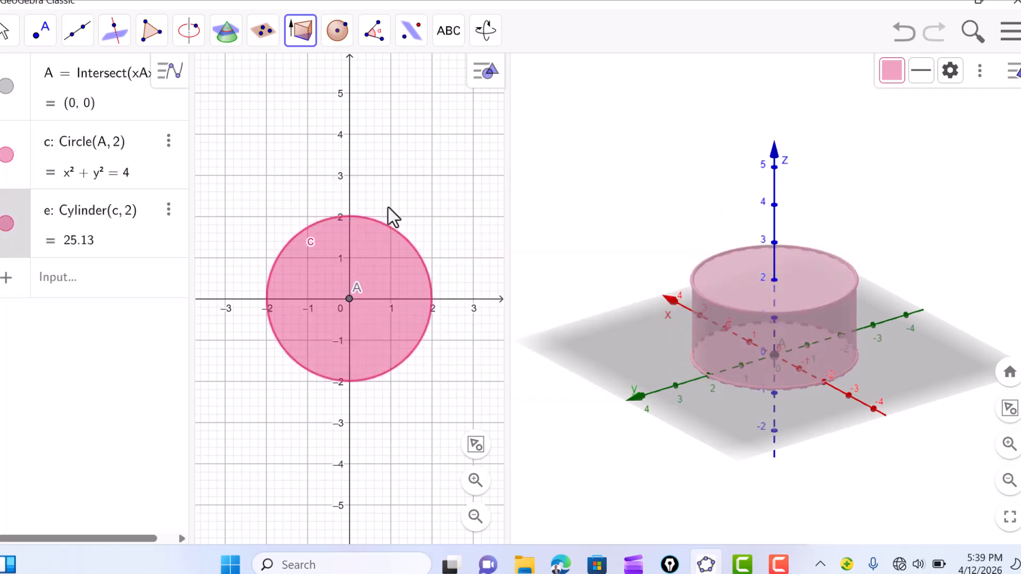
left_click(8, 37)
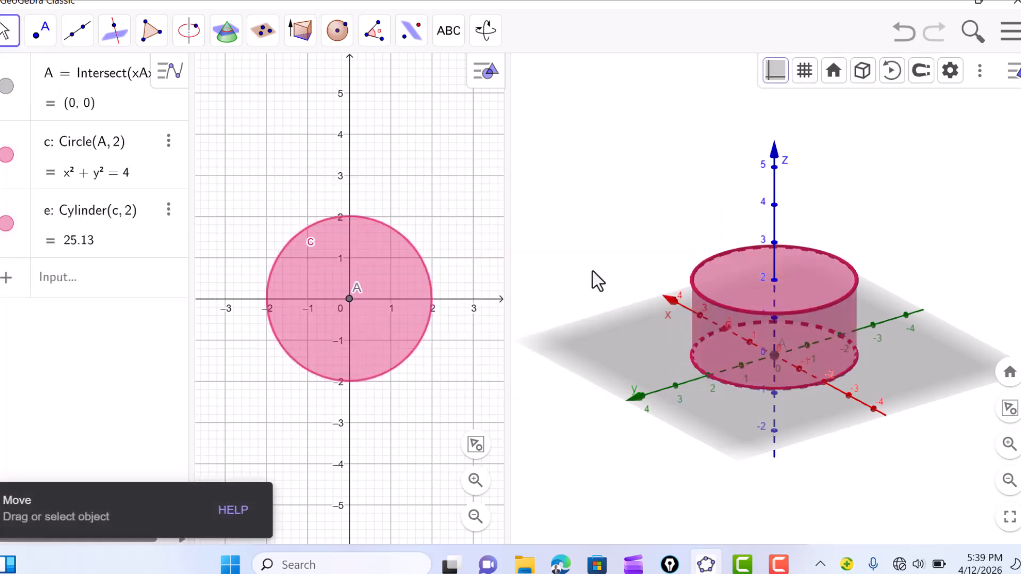
- Place a point on the z-axis at height 4 above the cylinder and slide it down to about 3.78
mouse_move(595, 269)
left_mouse_down()
mouse_move(603, 264)
mouse_move(595, 266)
left_mouse_up()
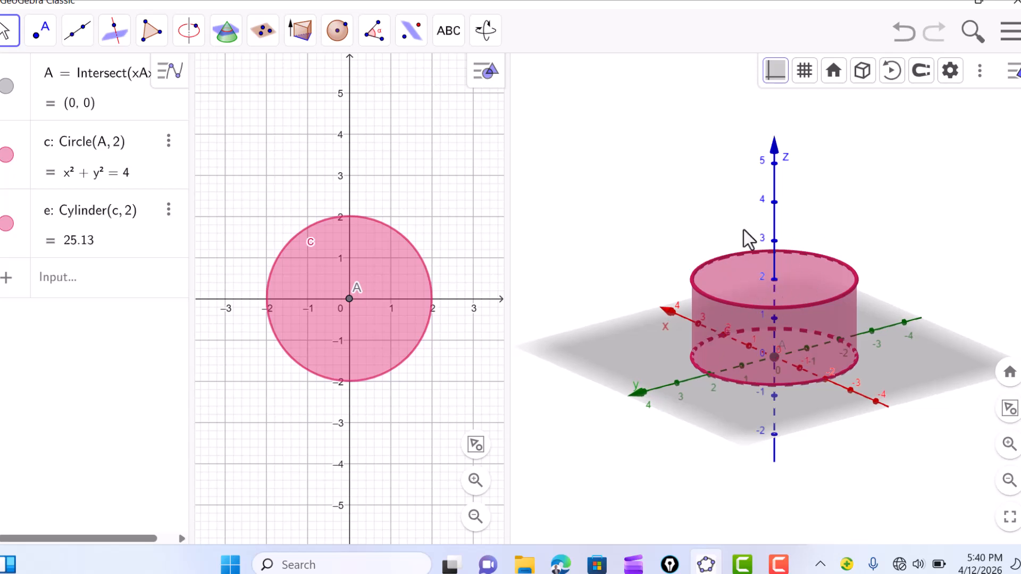
left_click(39, 45)
left_click(63, 86)
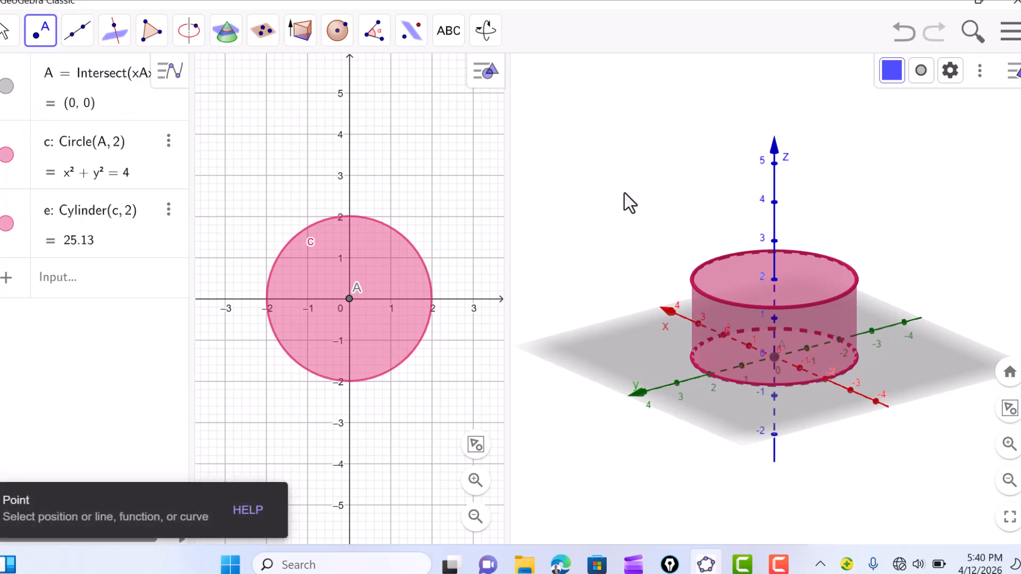
left_click(774, 203)
left_click(7, 36)
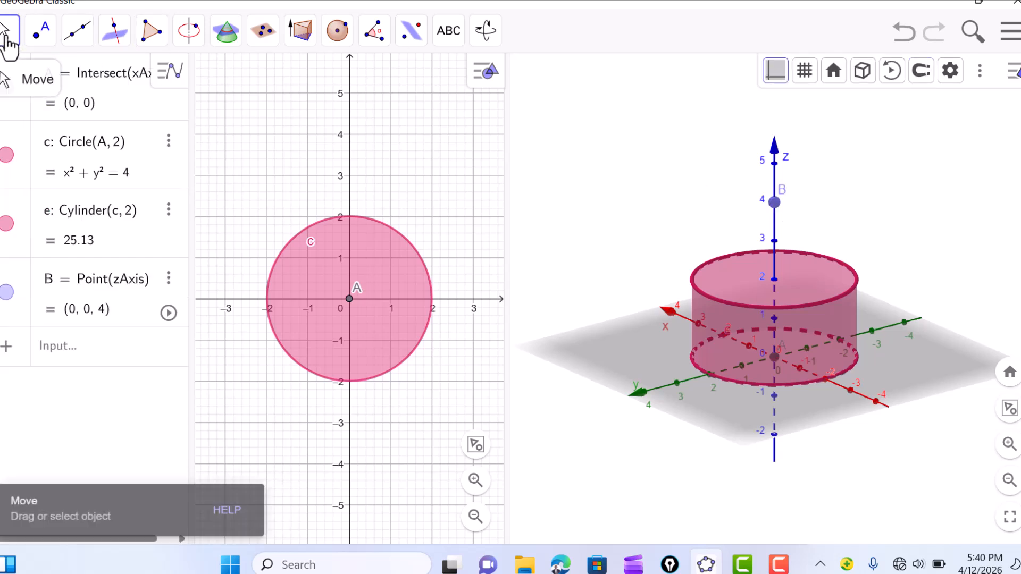
left_click(775, 202)
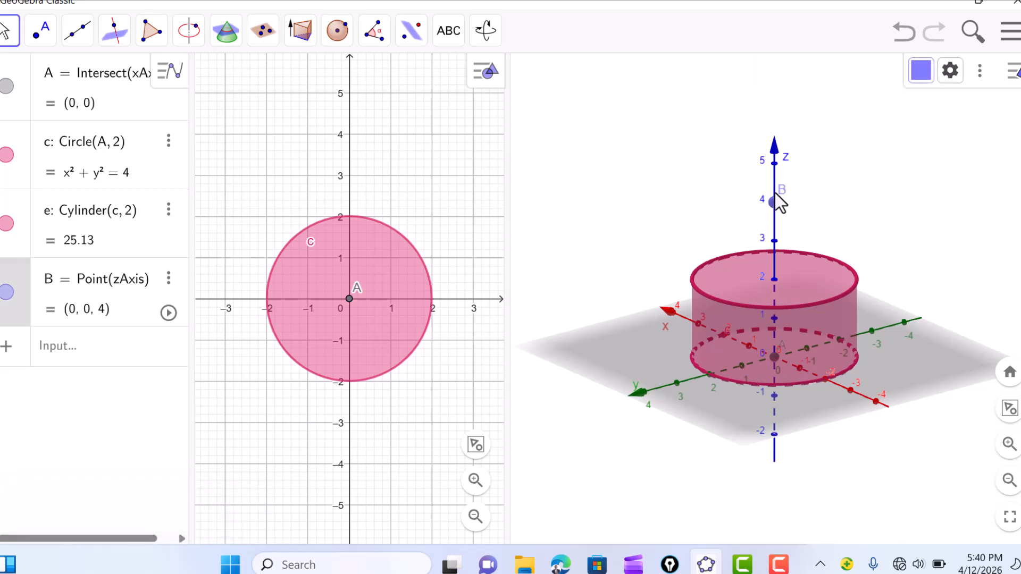
mouse_move(779, 203)
left_mouse_down()
mouse_move(776, 163)
mouse_move(777, 232)
mouse_move(776, 209)
mouse_move(777, 222)
left_mouse_up()
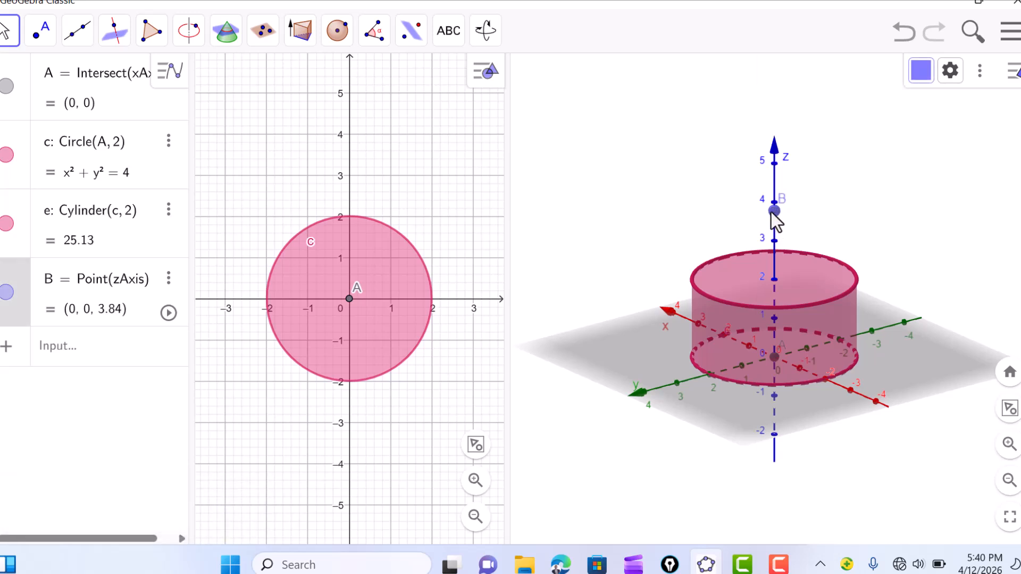
- Create a plane parallel to the xOy plane through the point on the z-axis
left_click(258, 37)
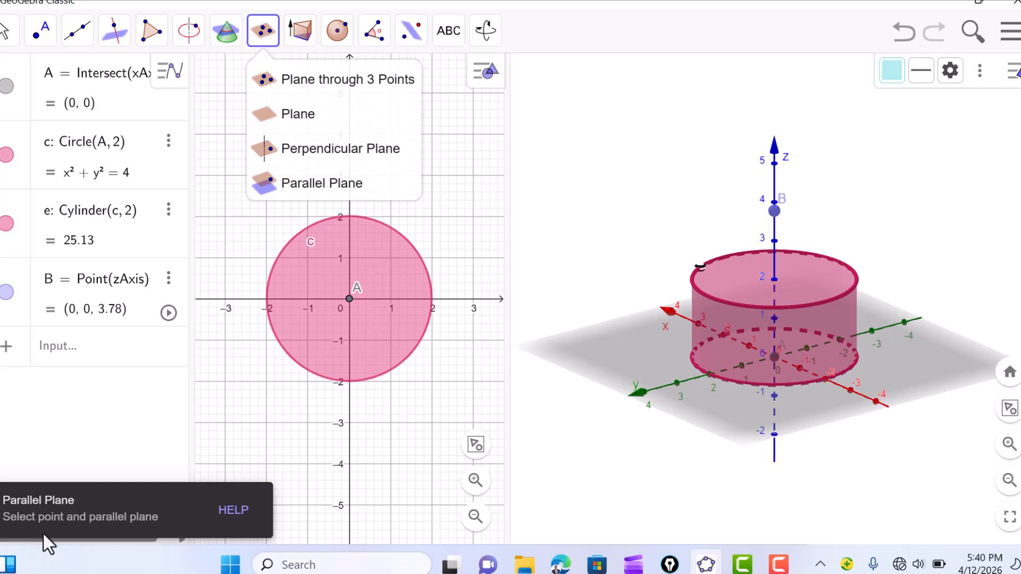
left_click(273, 187)
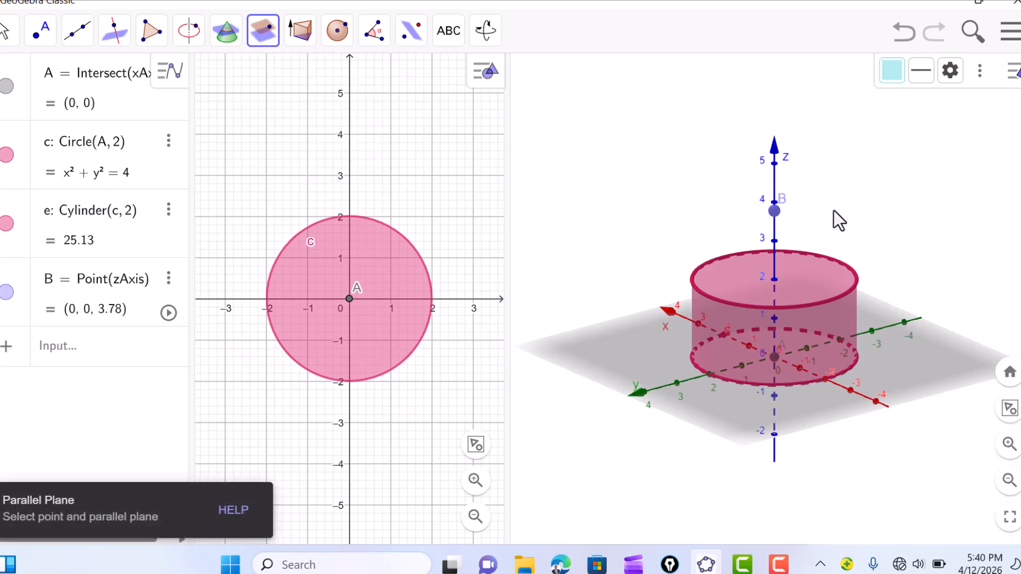
left_click(774, 211)
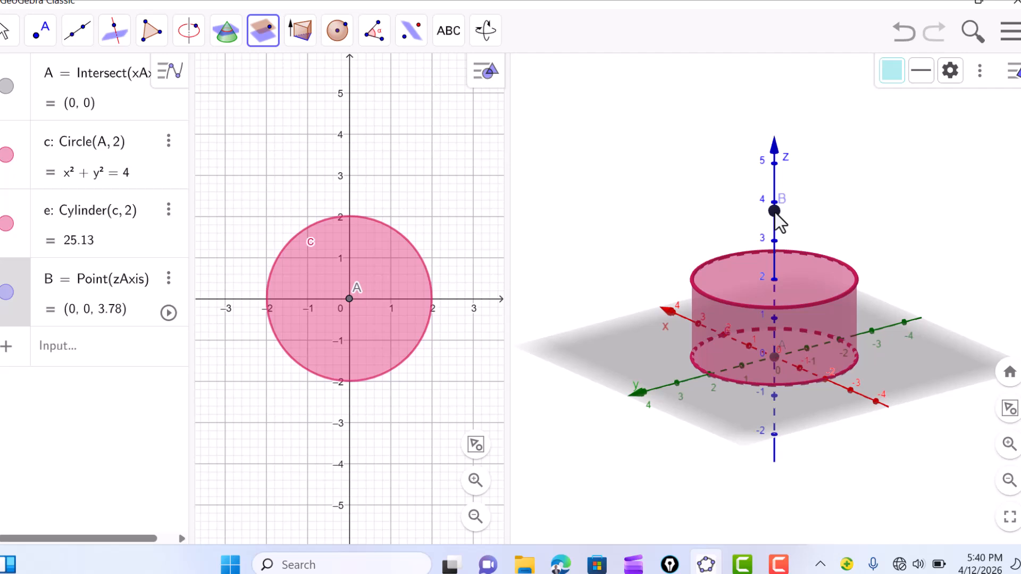
left_click(905, 371)
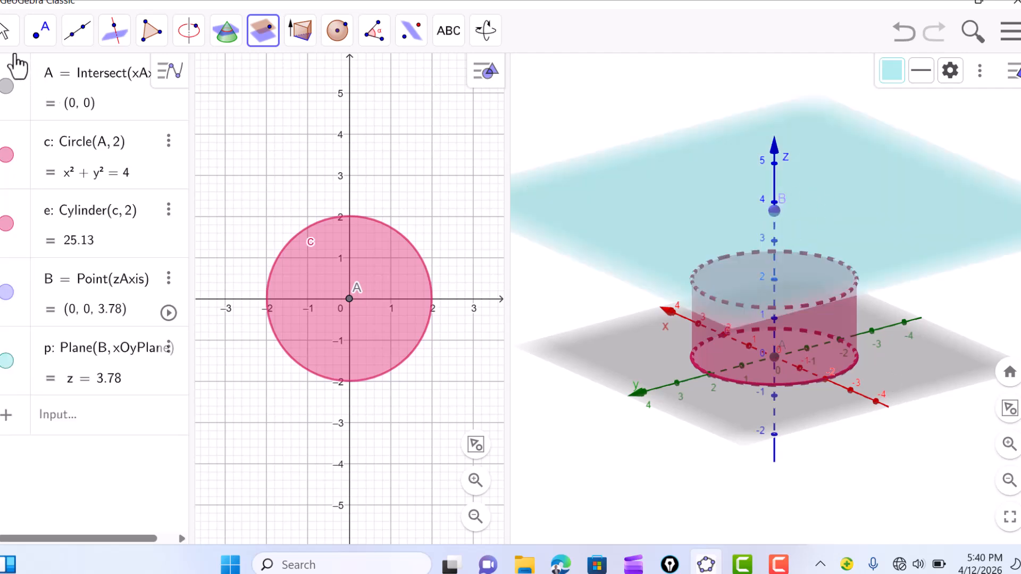
- Slide point B down the z-axis to about 2.84 so the parallel plane moves closer to the cylinder
left_click(6, 31)
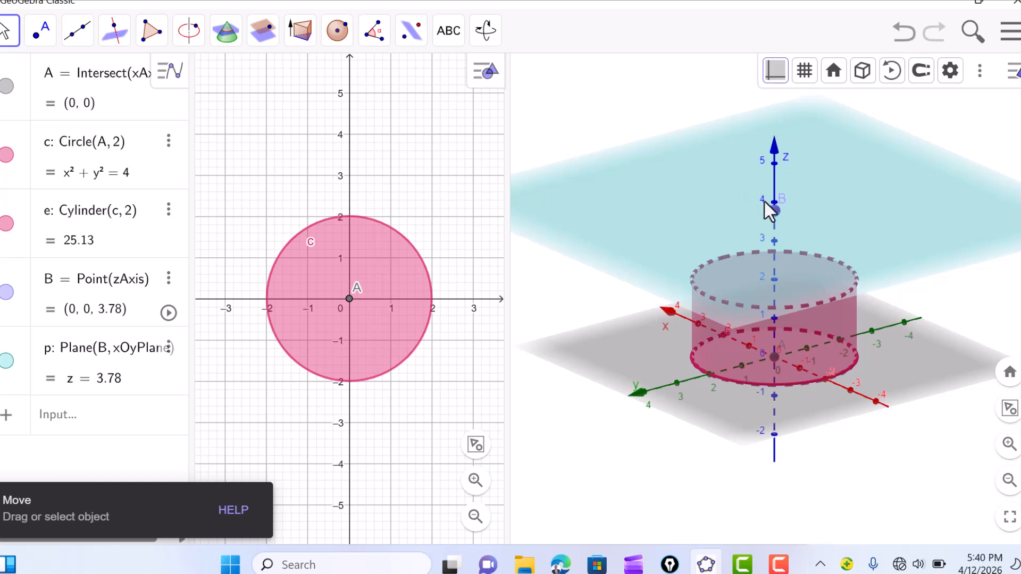
left_click_drag(774, 212, 771, 246)
mouse_move(875, 368)
left_mouse_down()
mouse_move(876, 353)
mouse_move(876, 361)
left_mouse_up()
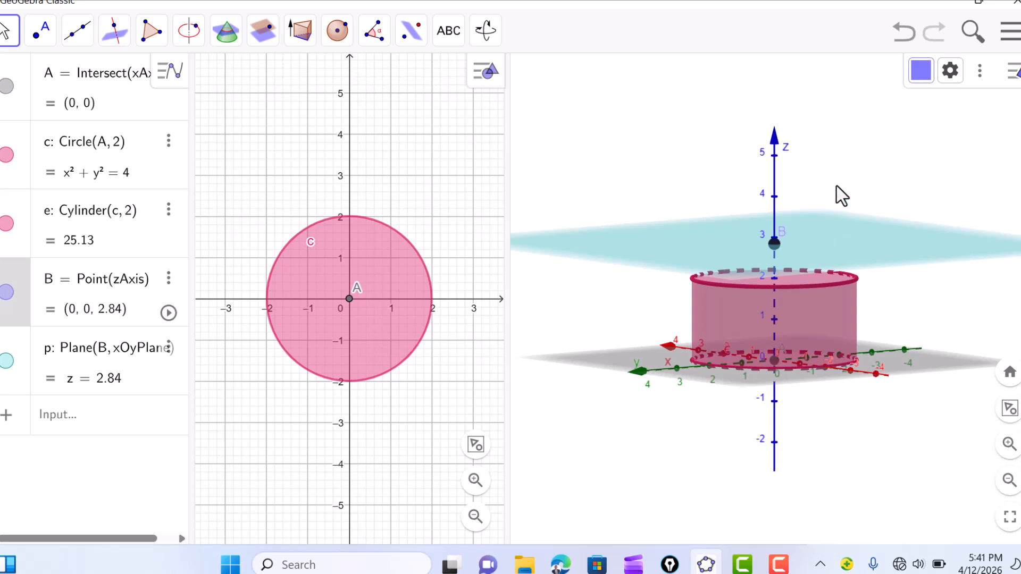
left_click_drag(838, 189, 840, 202)
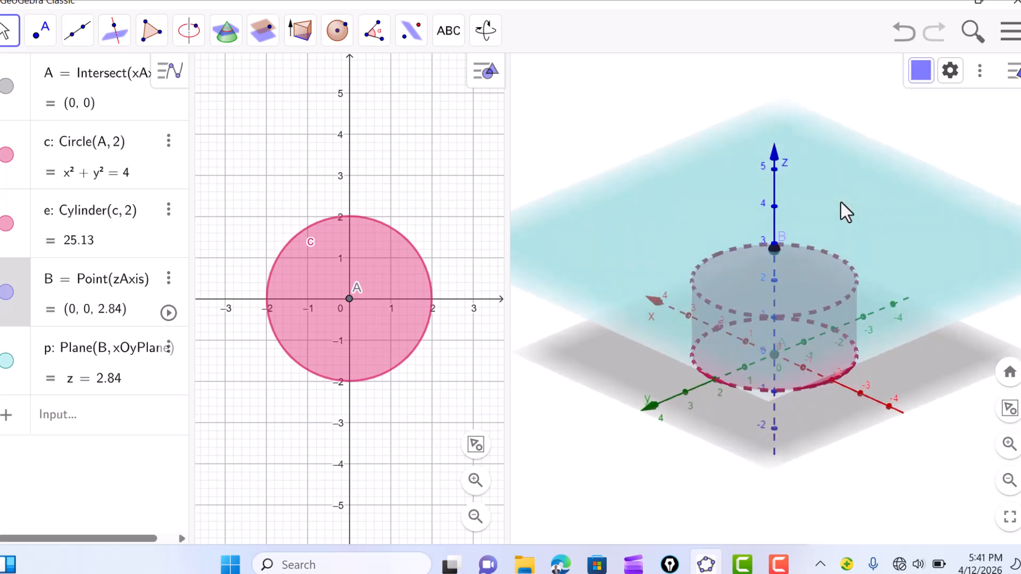
left_click(880, 241)
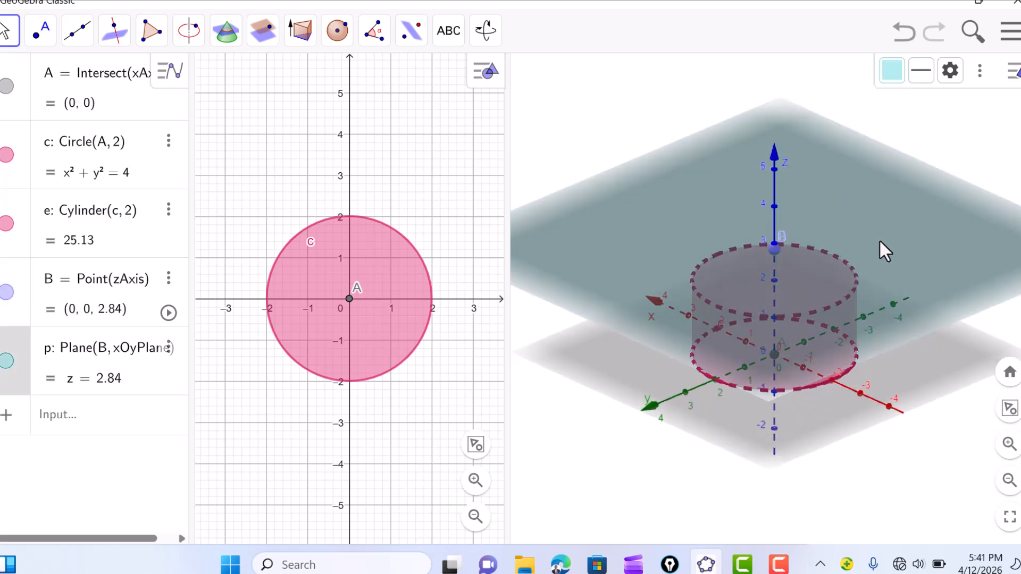
left_click(569, 154)
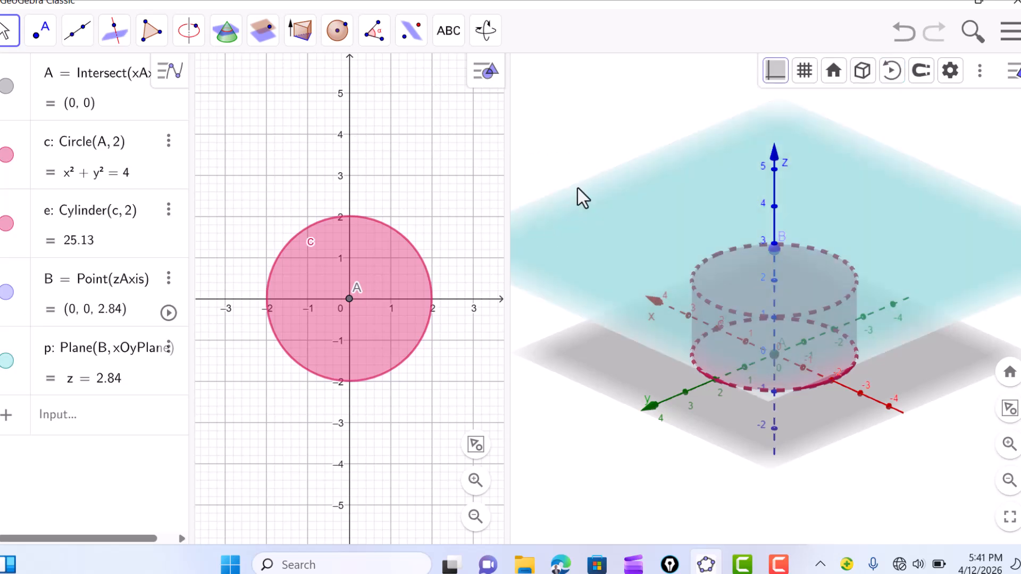
- Create a circle of radius 2 centred at point B with the z-axis as direction, using Circle with Center, Radius and Direction
left_click(181, 46)
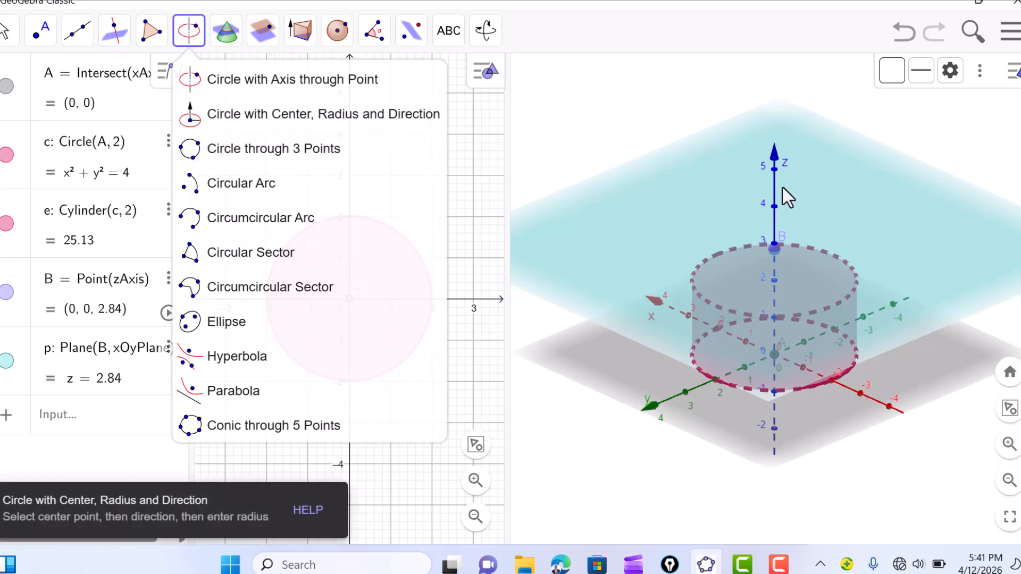
left_click(282, 123)
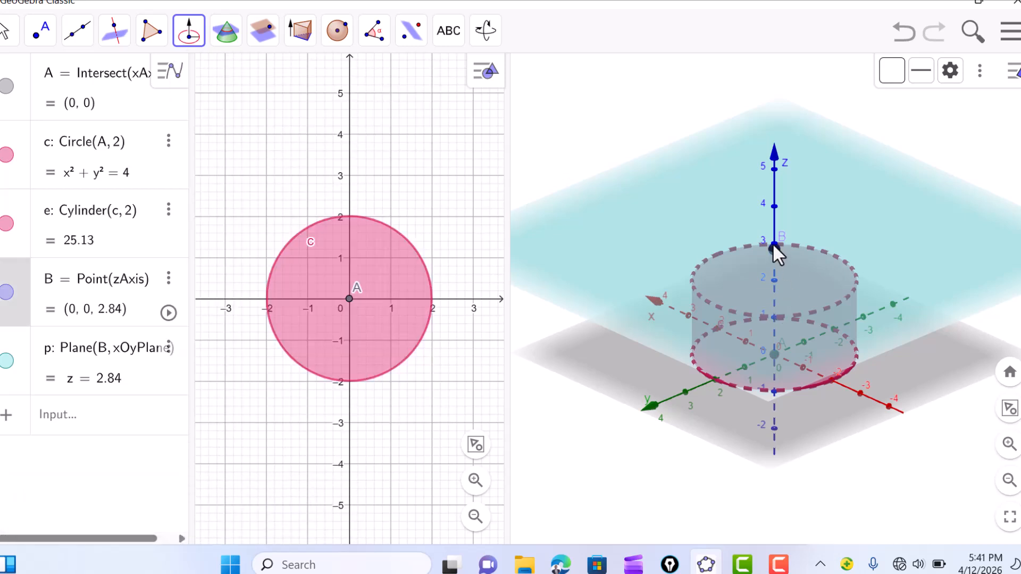
left_click(774, 183)
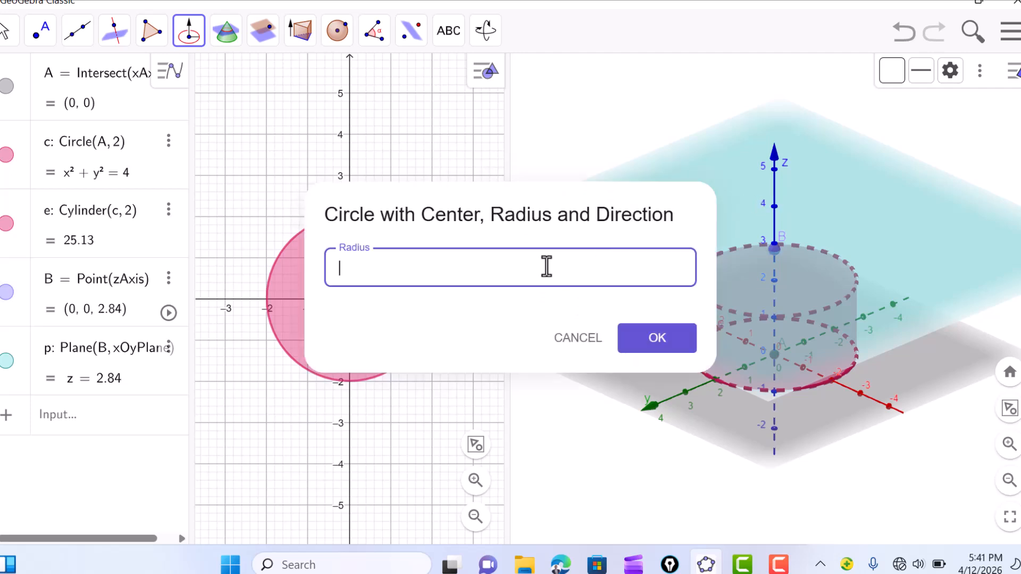
type("2")
left_click(656, 342)
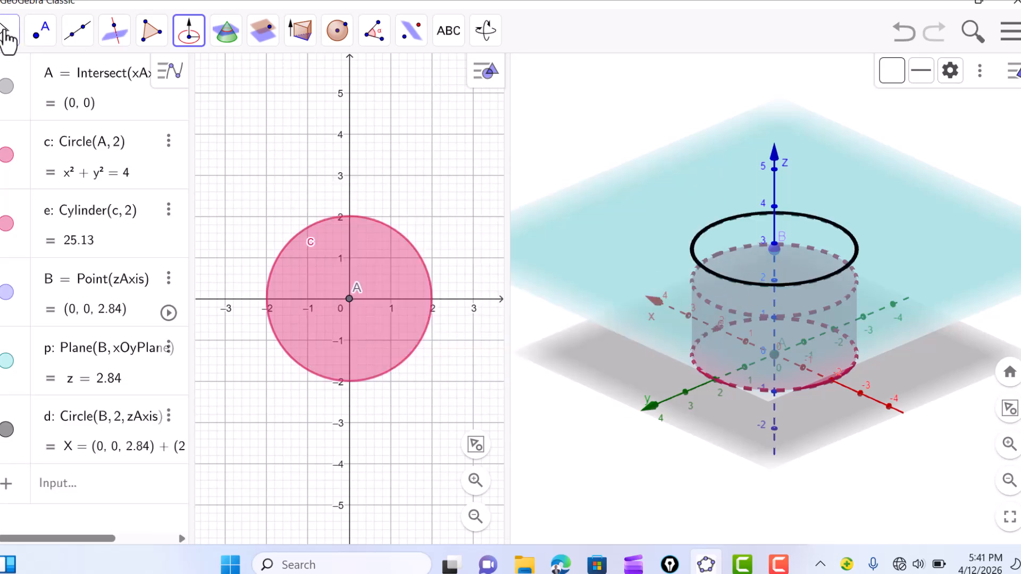
- Move the new circle and plane by sliding point B up to about 4.39 and back down to about 3.67
left_click(7, 35)
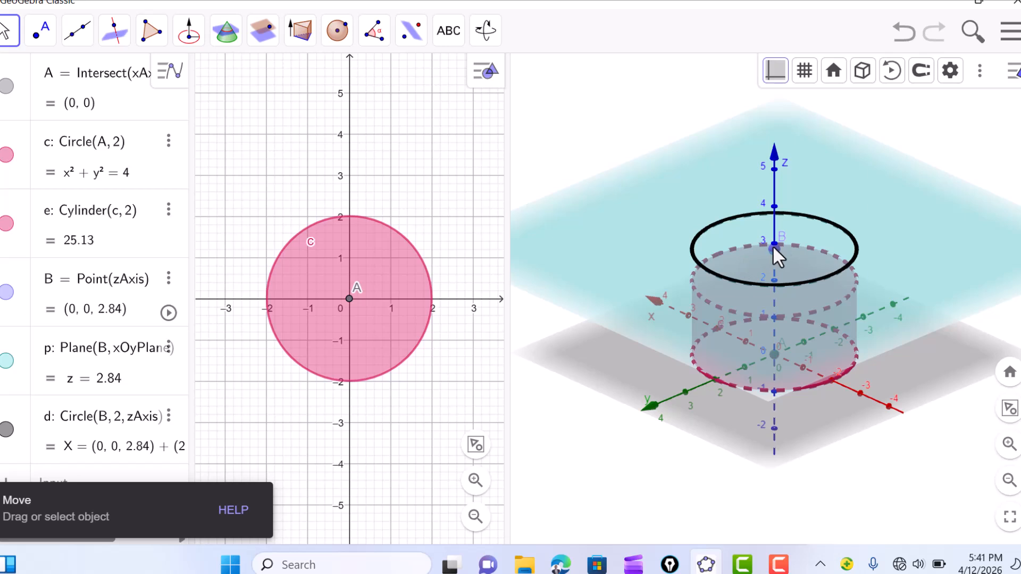
left_click_drag(773, 244, 774, 191)
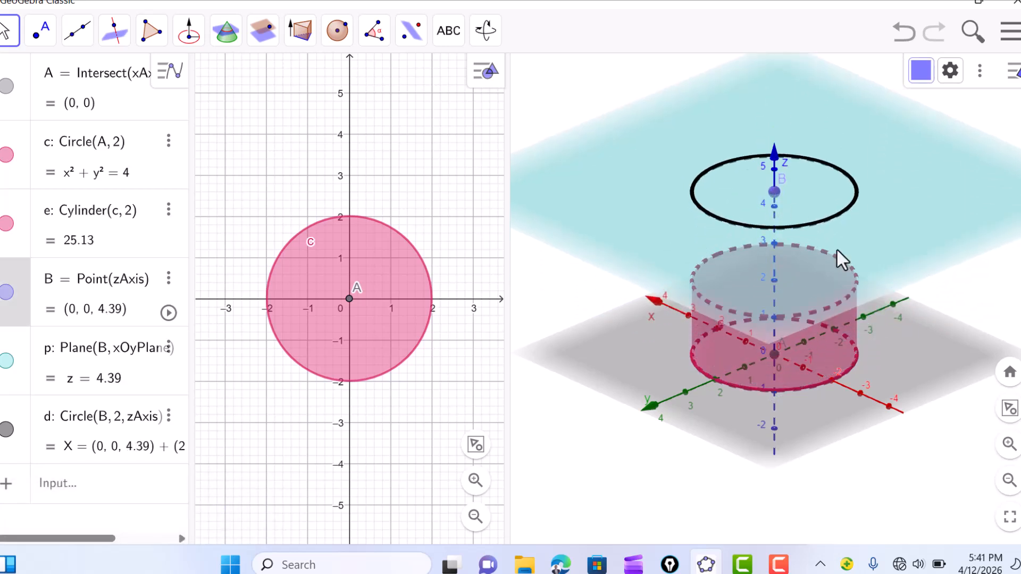
left_click_drag(934, 315, 935, 302)
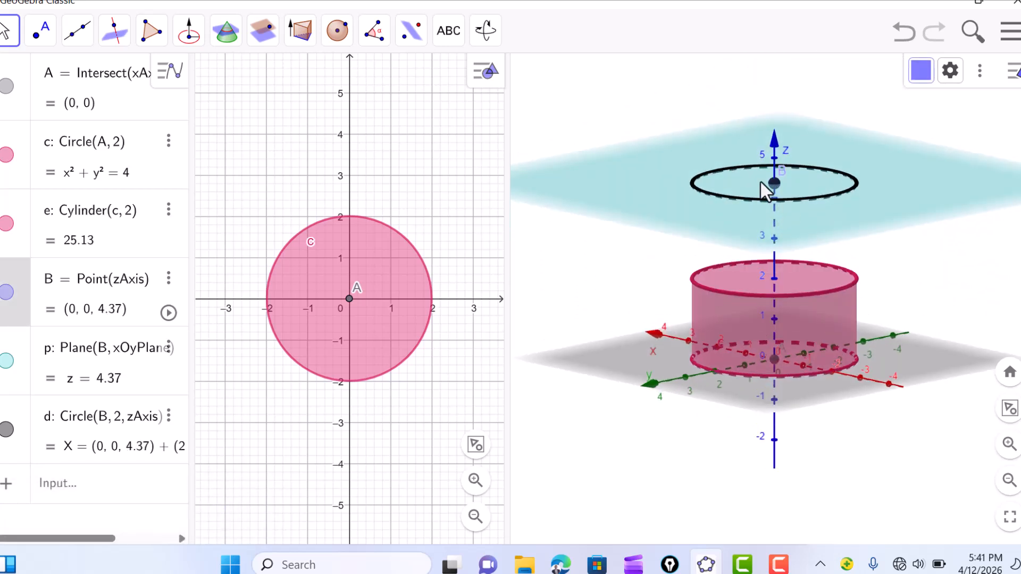
left_click_drag(773, 181, 772, 212)
left_click_drag(922, 288, 914, 295)
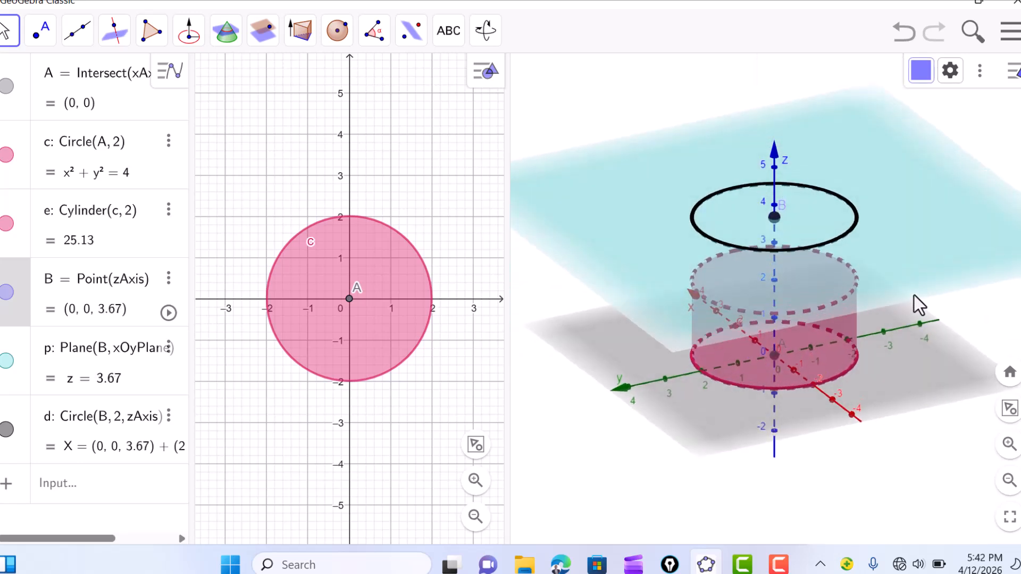
- Extrude the circle around point B into a cone with an altitude of 3 using Extrude to Pyramid
left_click(311, 43)
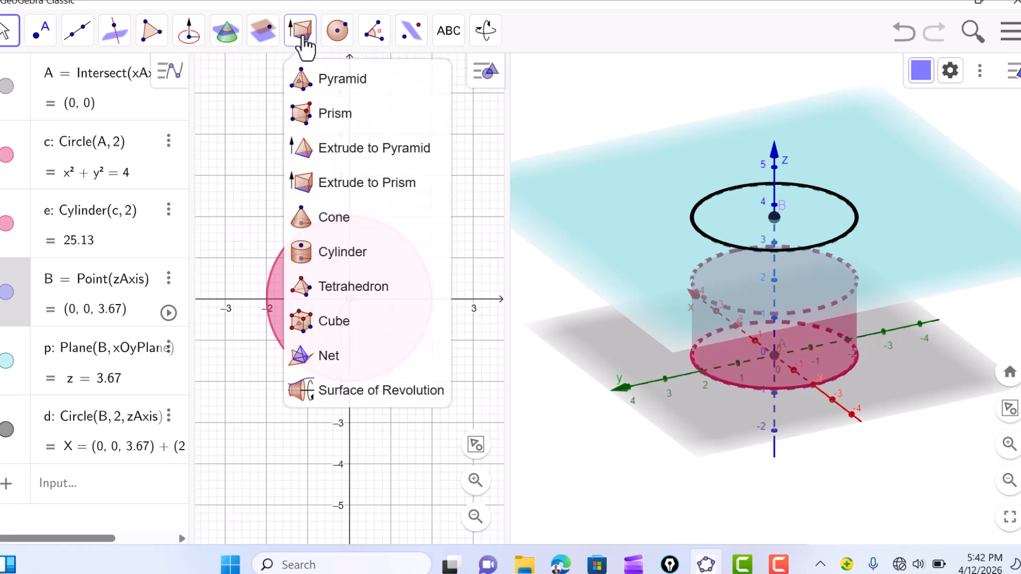
left_click(371, 151)
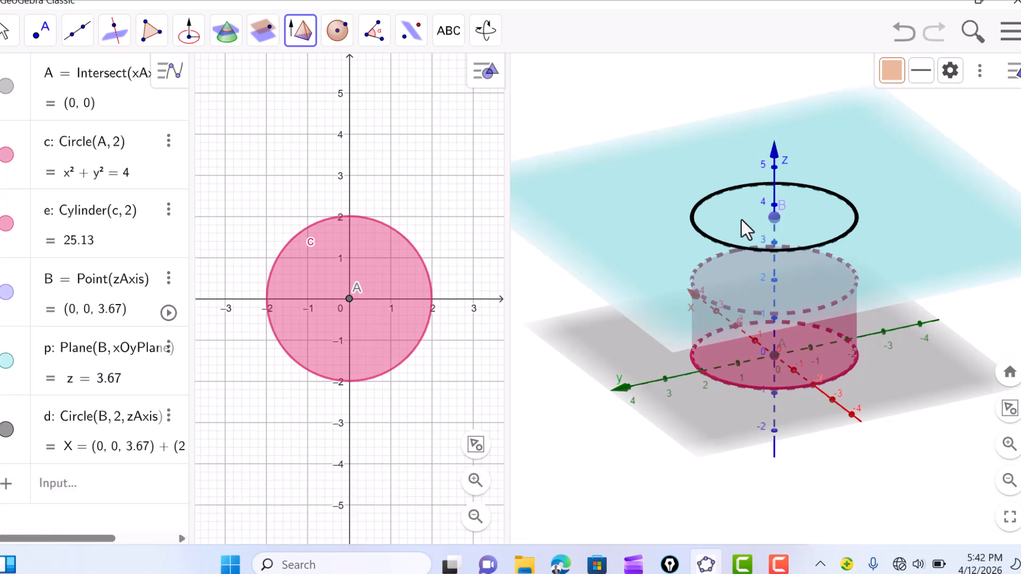
left_click(694, 225)
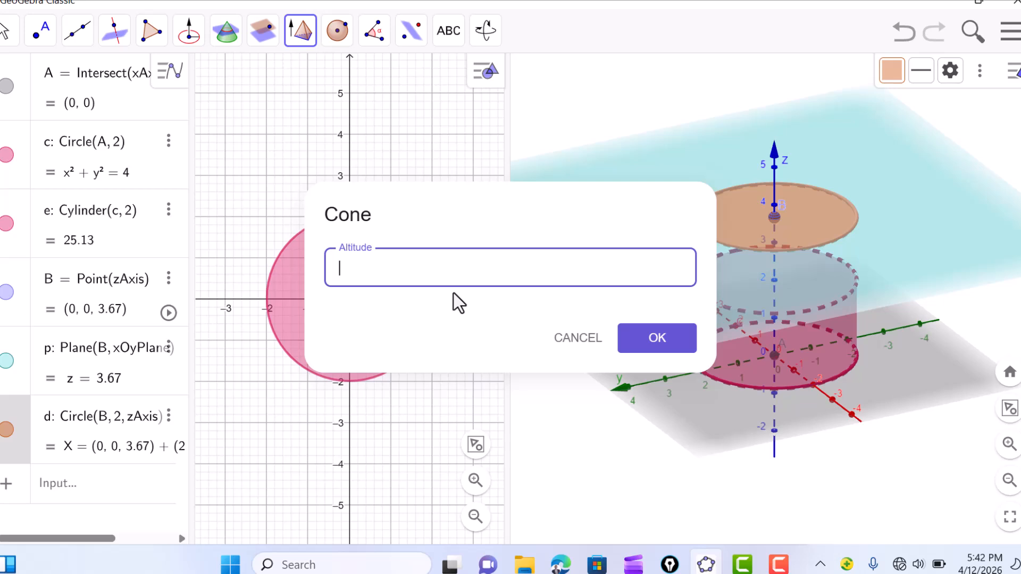
type("3")
key("Return")
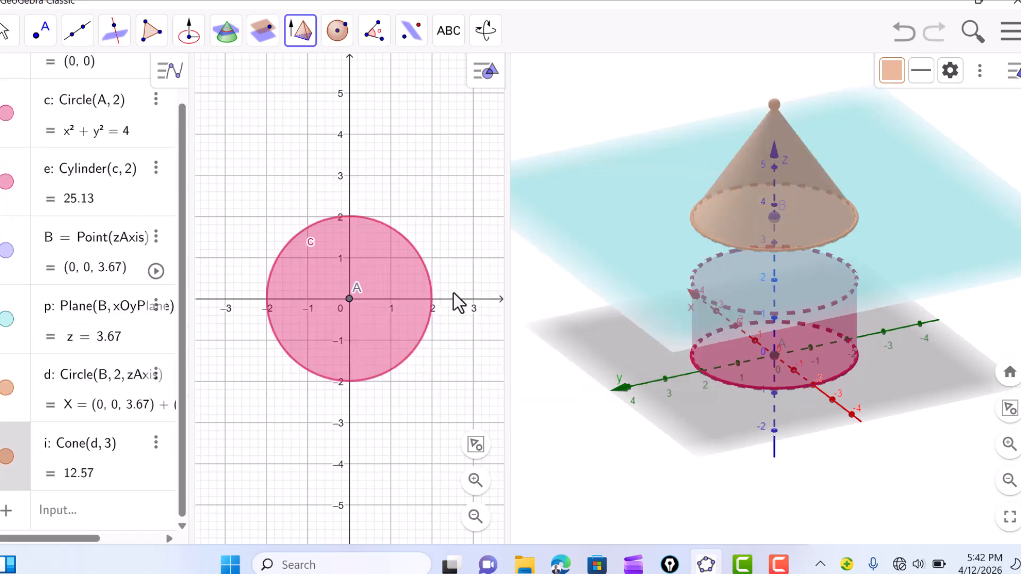
- Slide point B down the z-axis to height 2 so the cone's base rests on the cylinder's top face
left_click(6, 30)
mouse_move(579, 120)
left_mouse_down()
mouse_move(591, 99)
mouse_move(582, 122)
mouse_move(585, 109)
left_mouse_up()
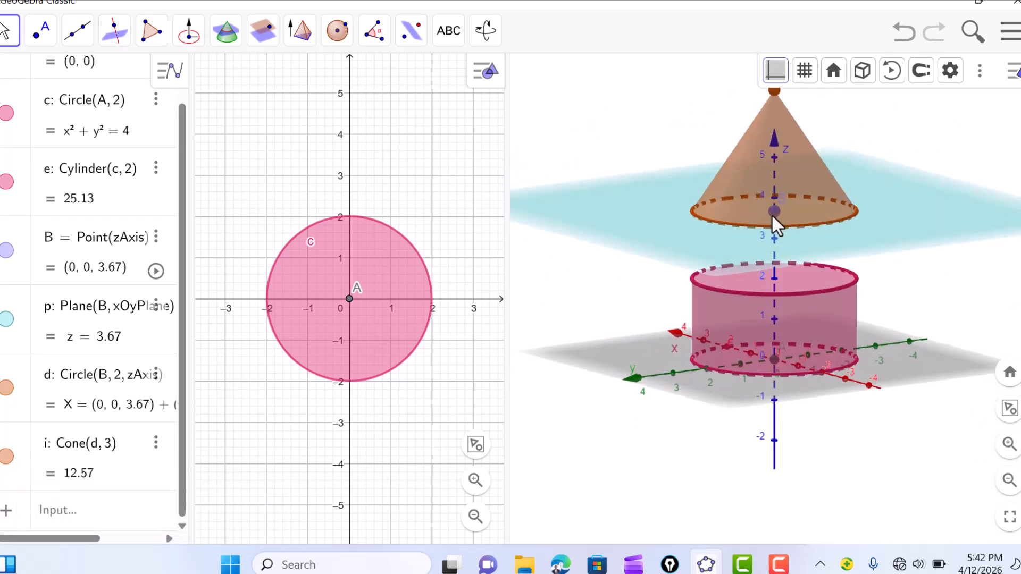
left_click_drag(774, 212, 771, 278)
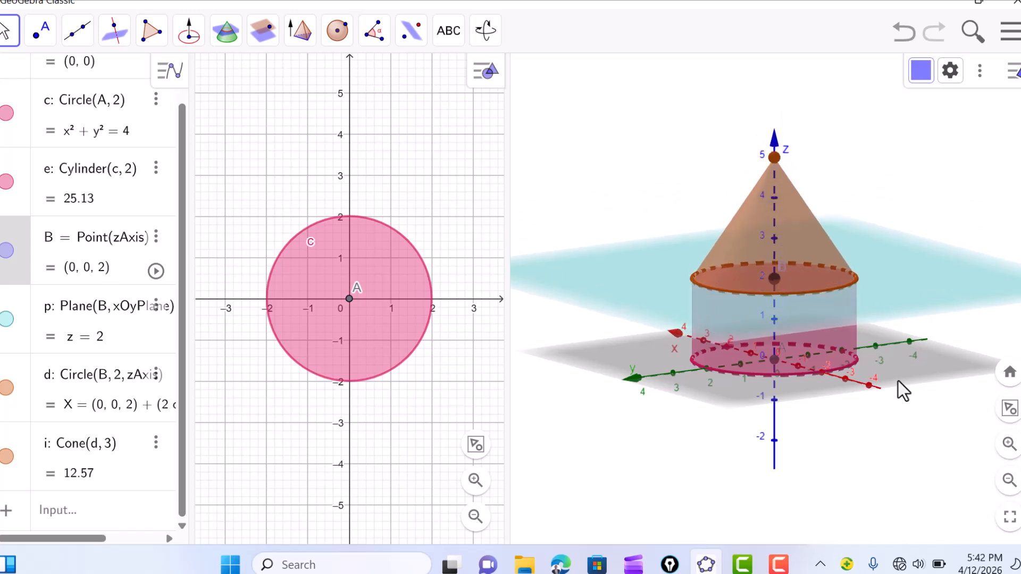
mouse_move(936, 334)
left_mouse_down()
mouse_move(880, 338)
mouse_move(880, 353)
mouse_move(924, 306)
mouse_move(926, 356)
mouse_move(939, 318)
mouse_move(936, 308)
mouse_move(919, 342)
mouse_move(886, 352)
mouse_move(874, 320)
mouse_move(880, 310)
mouse_move(929, 346)
mouse_move(909, 334)
mouse_move(917, 336)
left_mouse_up()
left_click(810, 277)
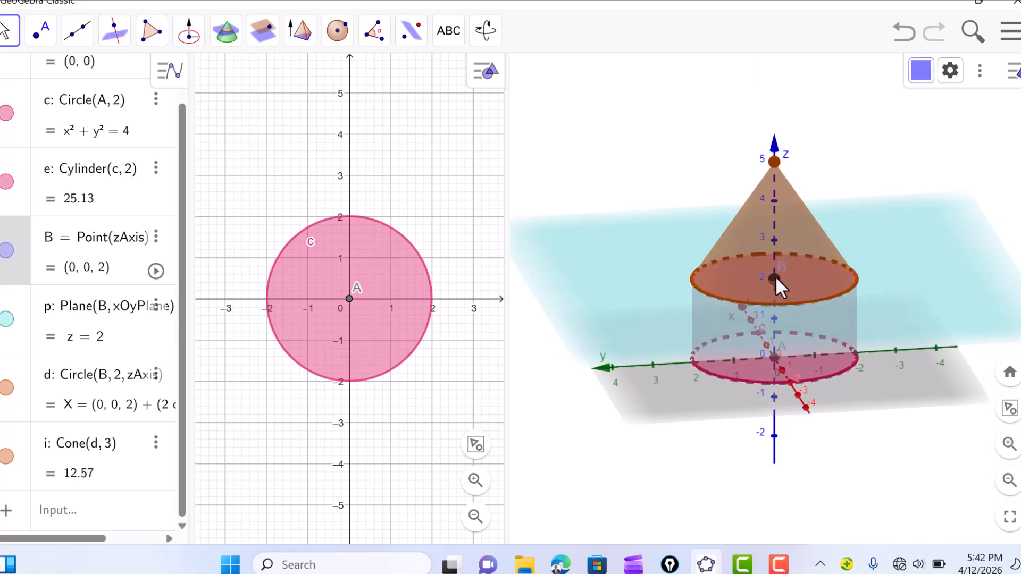
mouse_move(775, 276)
left_mouse_down()
mouse_move(774, 247)
mouse_move(775, 278)
left_mouse_up()
- Hide the plane through point B parallel to the xOy plane
left_click(624, 271)
right_click(624, 271)
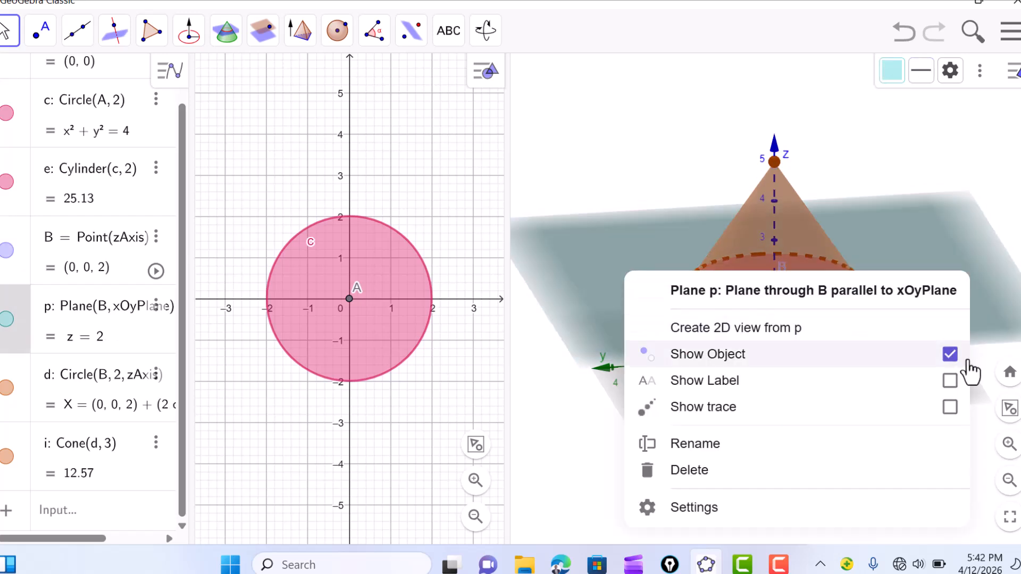
left_click(951, 357)
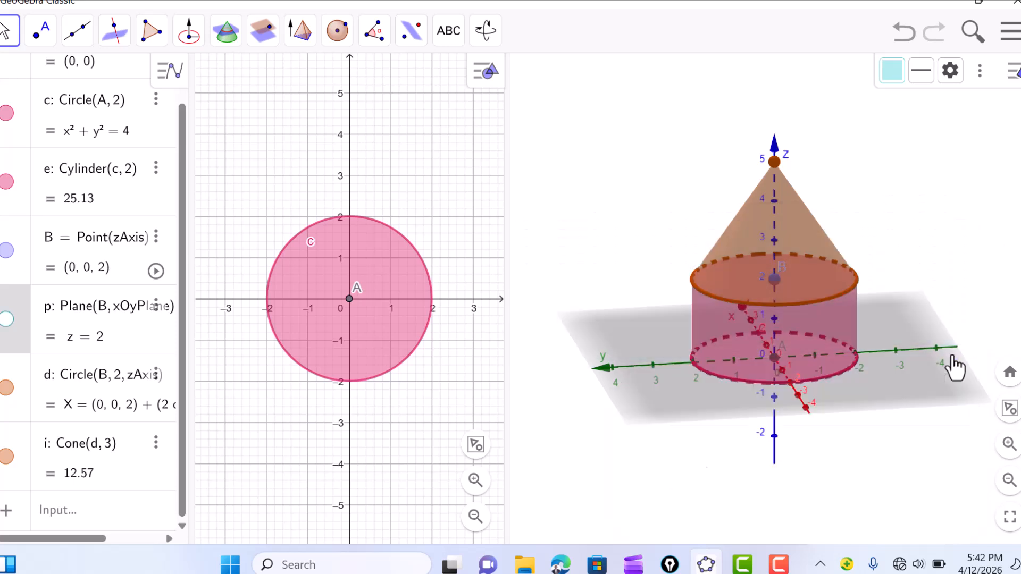
- Hide the xOy plane and the coordinate axes in the 3D view
left_click(620, 340)
right_click(620, 340)
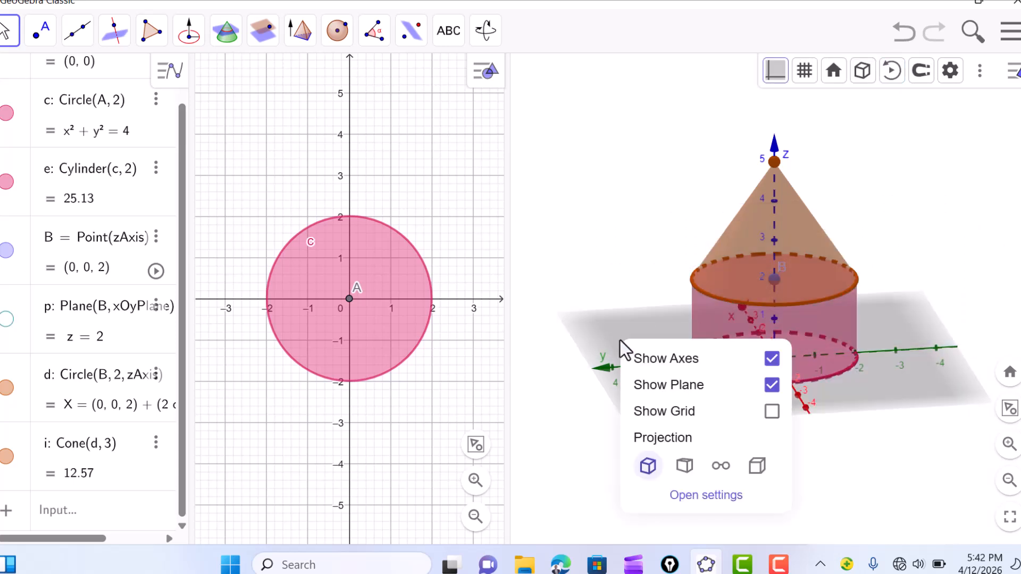
left_click(772, 385)
right_click(639, 317)
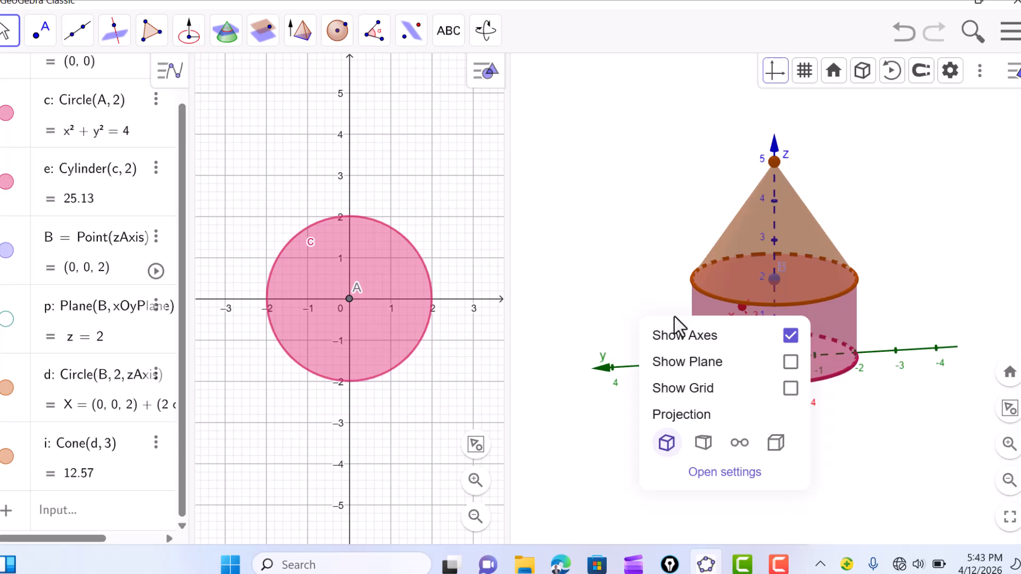
left_click(792, 339)
- Lift the cone off the cylinder by sliding point B up to about 4.04, and lower it down inside the cylinder
left_click_drag(620, 311, 722, 304)
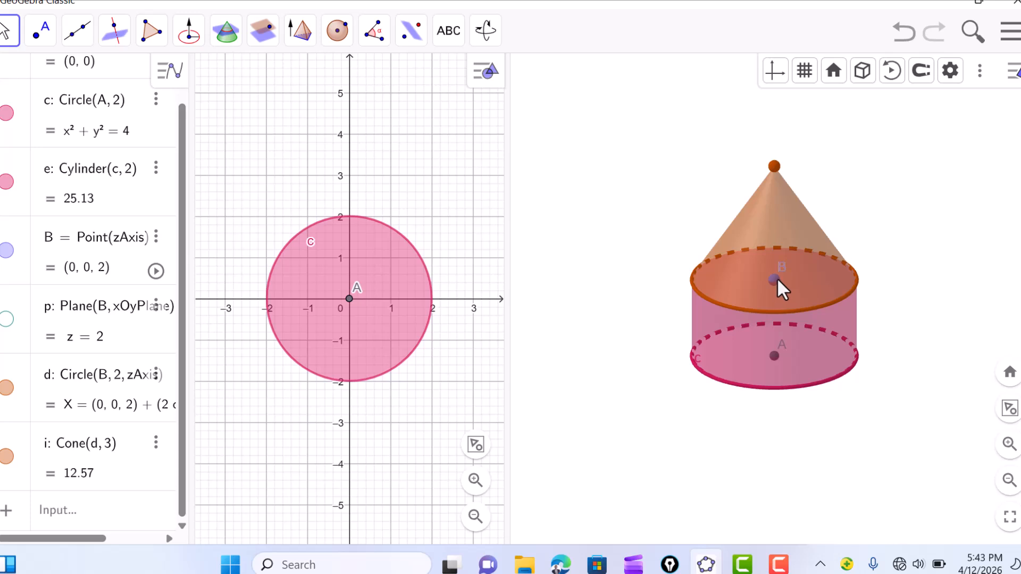
left_click_drag(776, 282, 779, 208)
left_click_drag(904, 274, 860, 243)
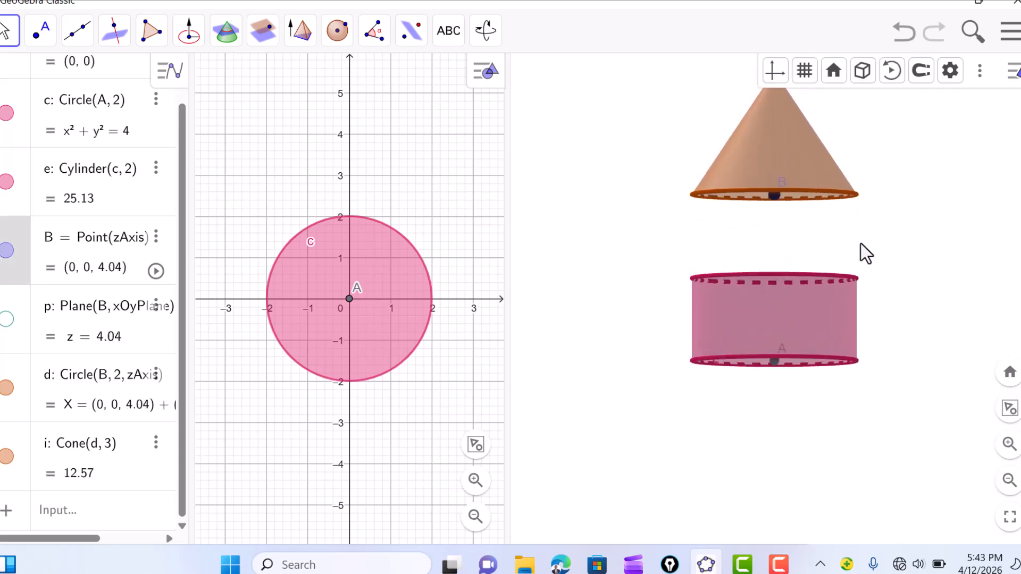
left_click_drag(943, 192, 923, 202)
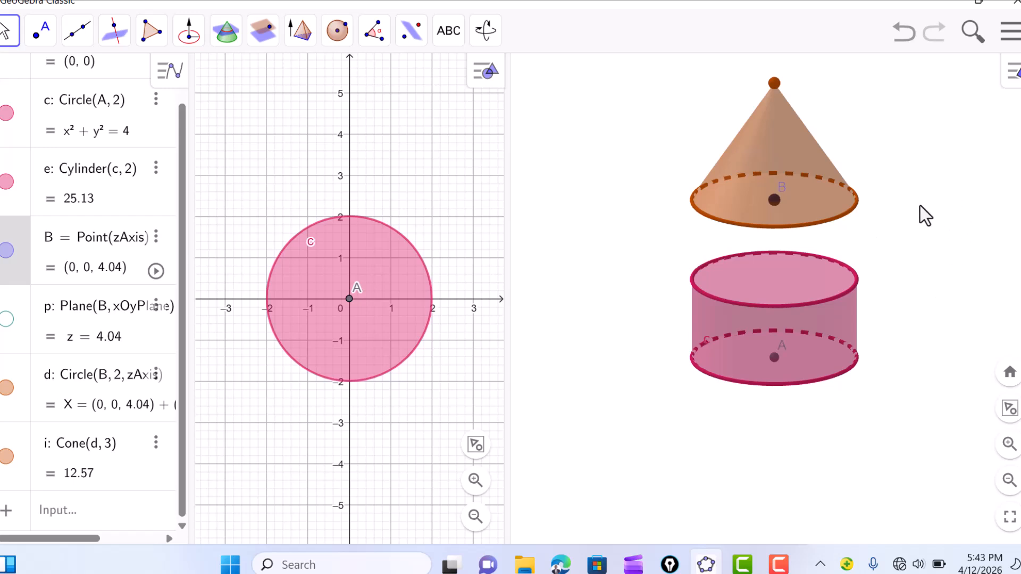
left_click_drag(920, 205, 914, 202)
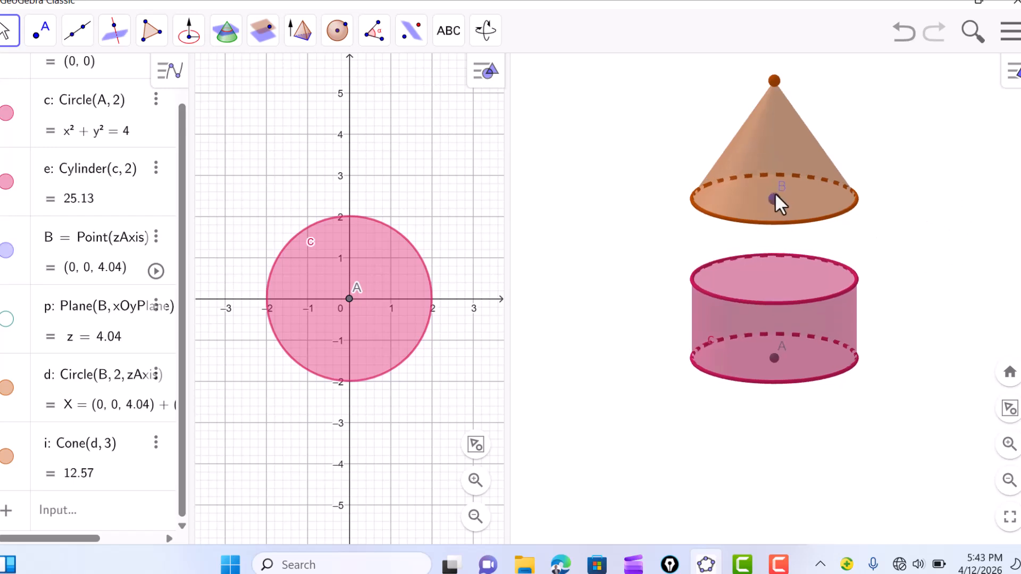
left_click_drag(774, 192, 777, 369)
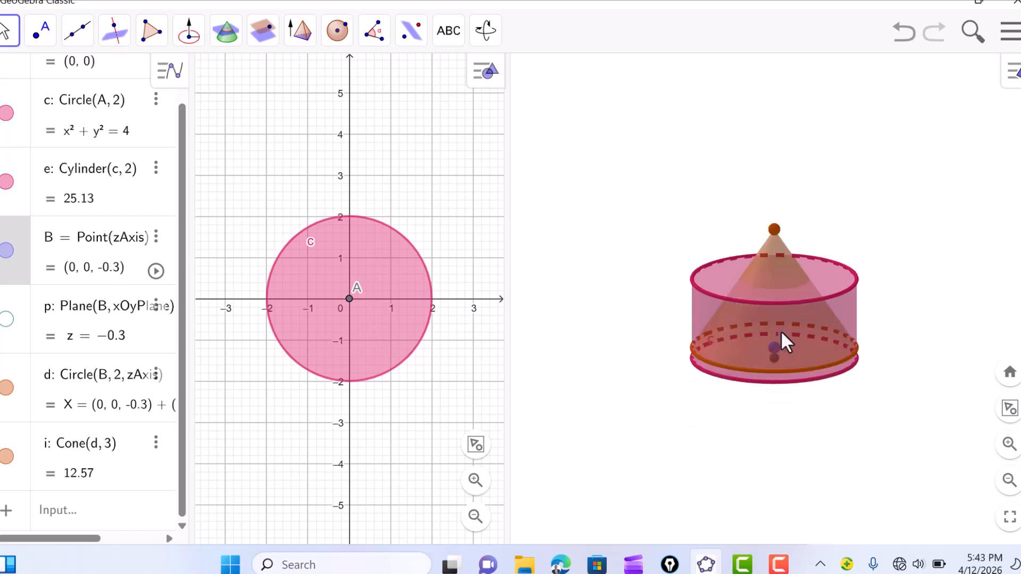